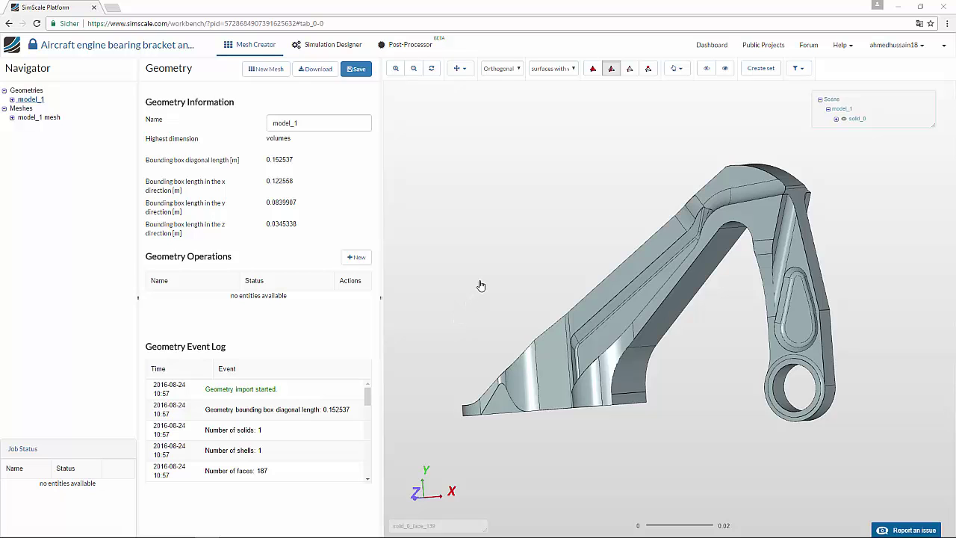
Step: Open model_1 mesh's Mesh Refinement 1 settings (local element size, 4 - Fine)
left_click_drag(559, 206, 568, 271)
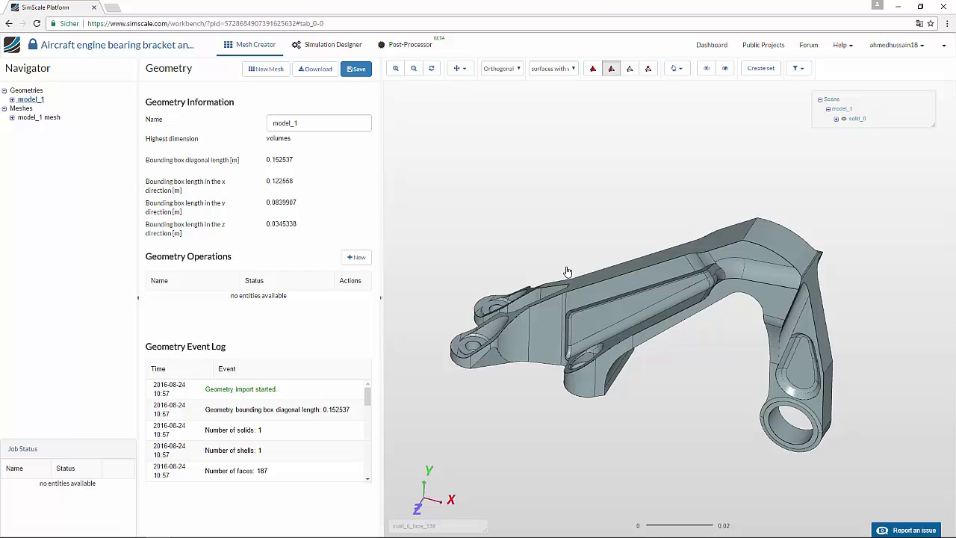
left_click_drag(568, 271, 566, 251)
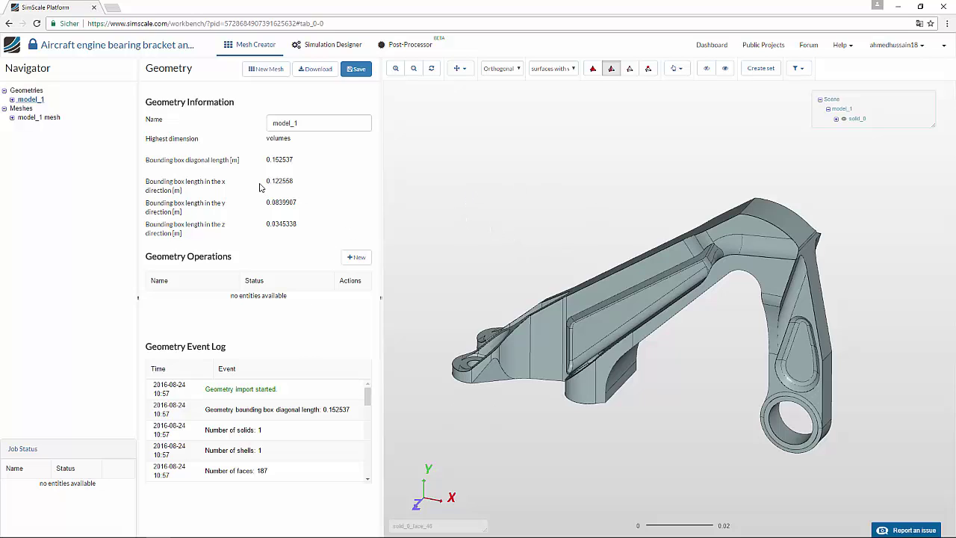
left_click_drag(648, 168, 629, 193)
left_click(14, 120)
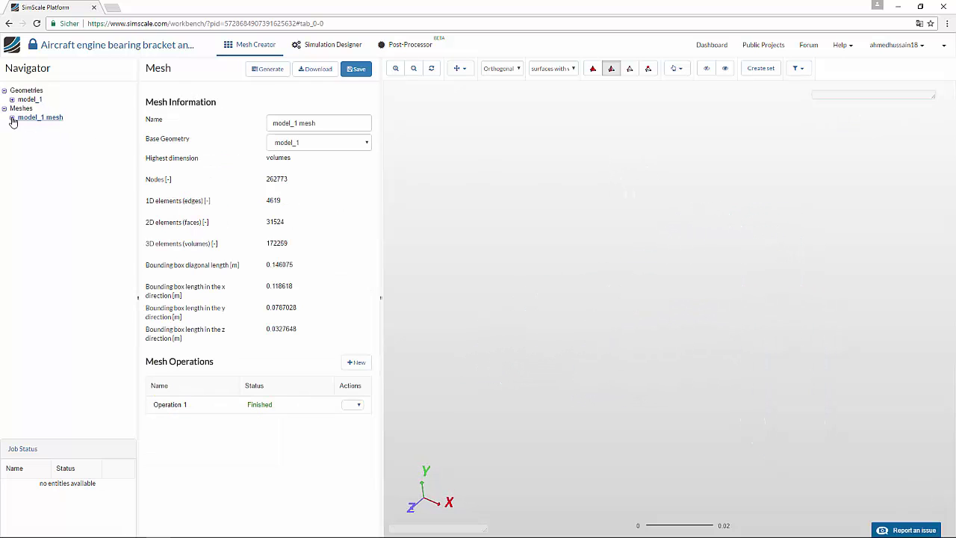
left_click(12, 118)
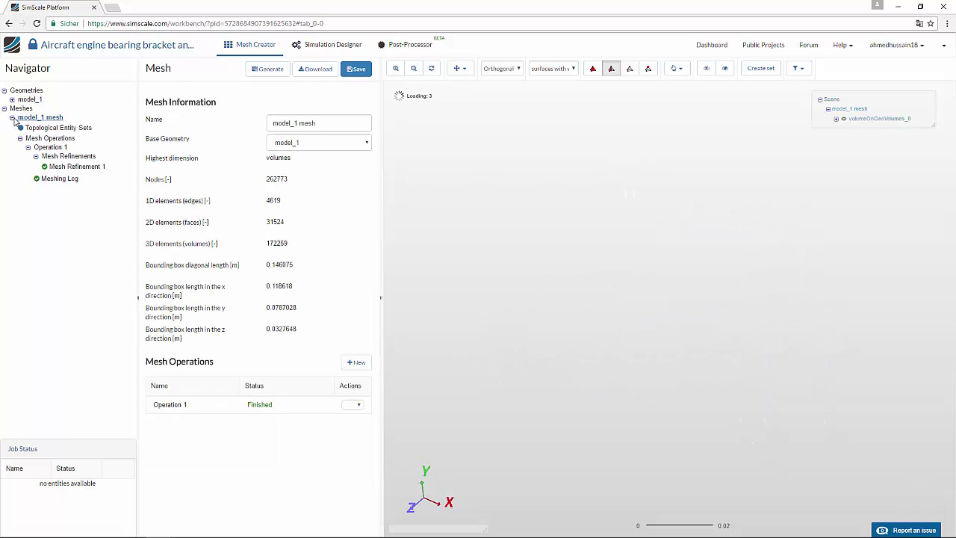
left_click(69, 168)
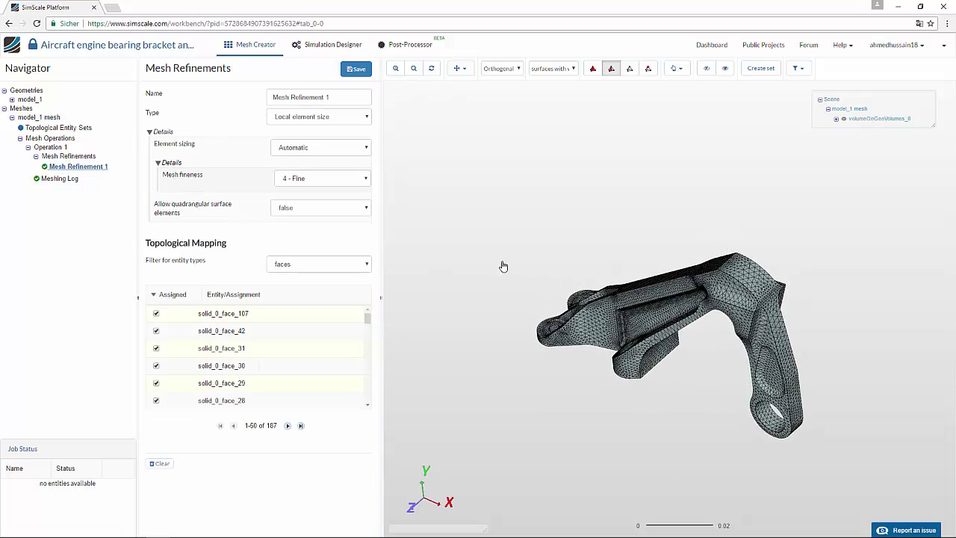
Step: Orbit and zoom around the meshed bracket, returning it to a Y-up view
left_click_drag(451, 256, 494, 254)
scroll(498, 384, "up", 5)
left_click_drag(498, 384, 501, 366)
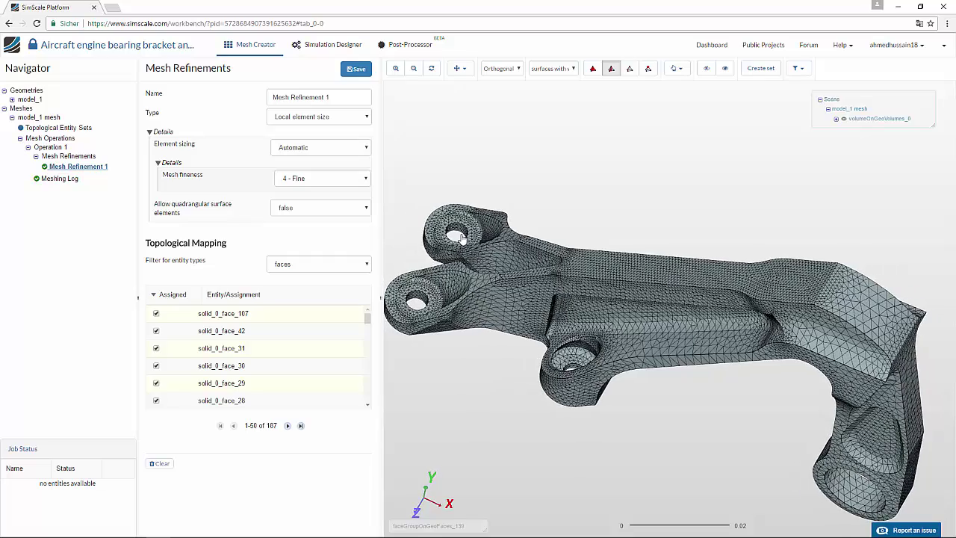
left_click_drag(741, 440, 754, 408)
scroll(745, 384, "down", 5)
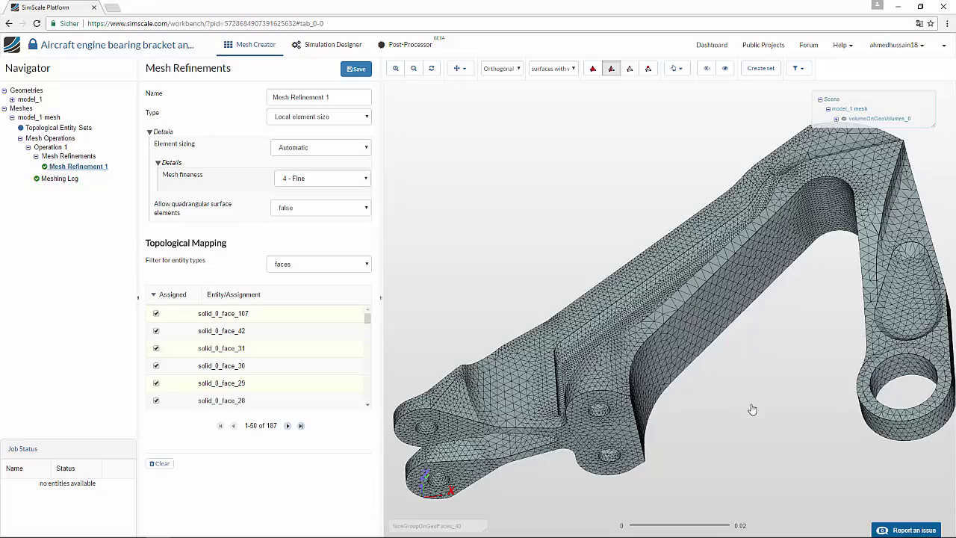
scroll(747, 344, "down", 2)
left_click_drag(587, 331, 551, 369)
left_click_drag(560, 264, 565, 335)
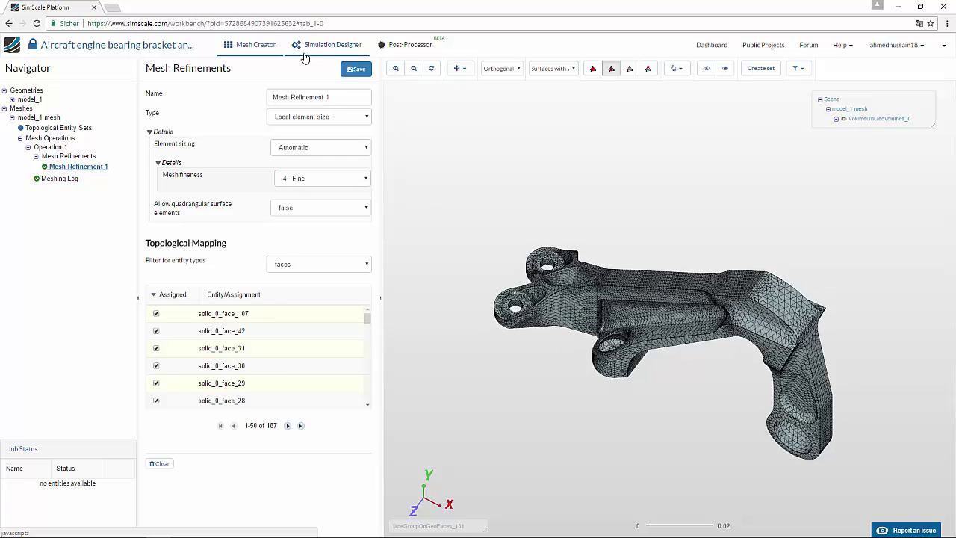
Step: Review the static stress analysis, its 15-5PH SS material, and the x-z and y restrictions
left_click(321, 45)
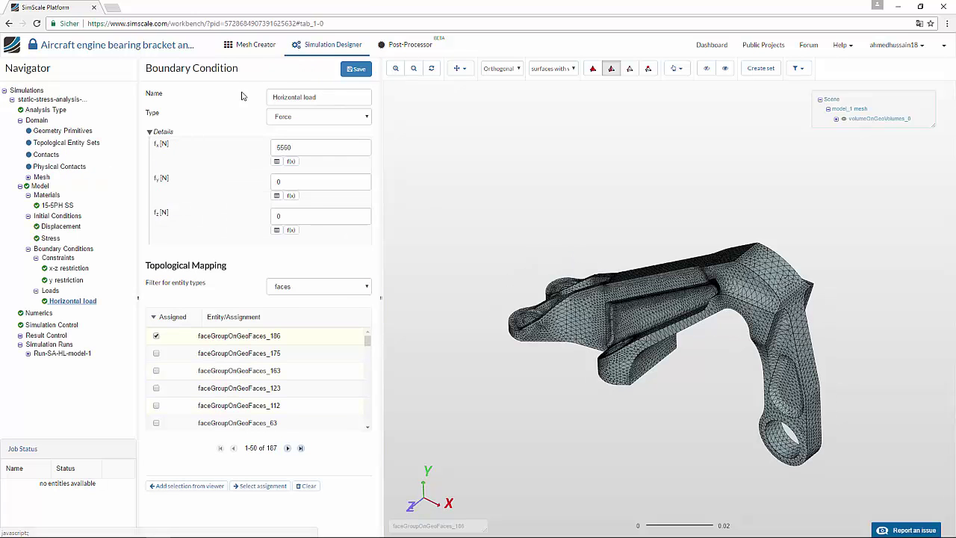
left_click(52, 101)
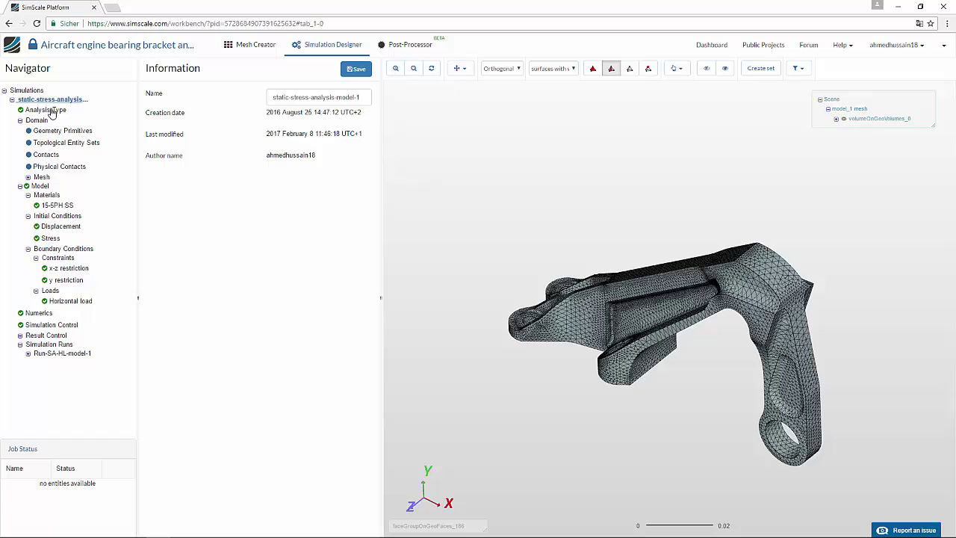
left_click(60, 207)
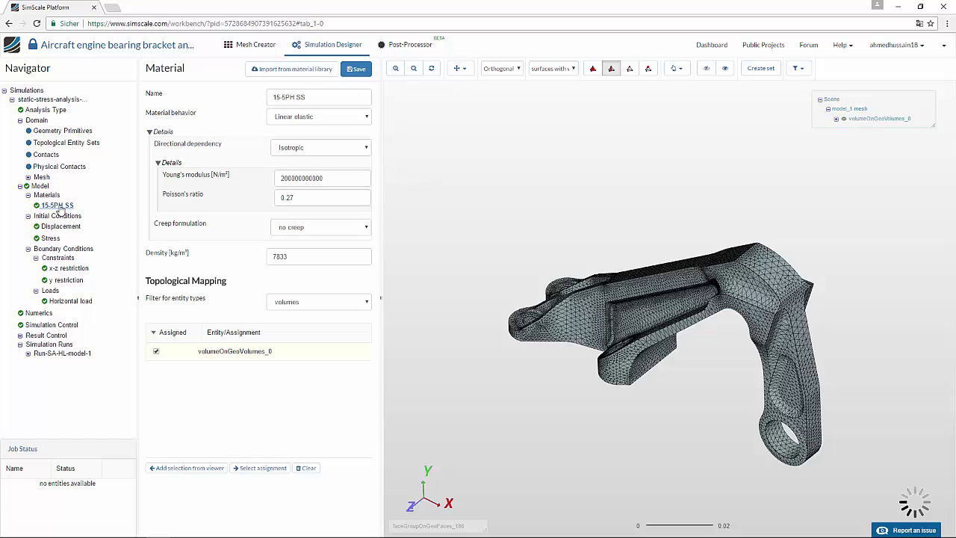
left_click(67, 269)
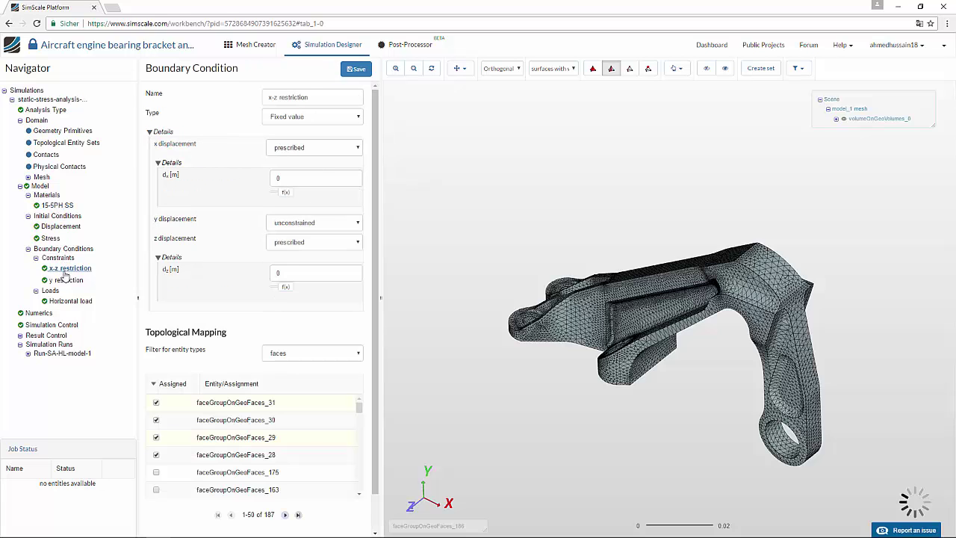
left_click(67, 281)
Step: Check the Horizontal load and Run-SA-HL-model-1, then view its results in the Post-Processor
left_click(67, 301)
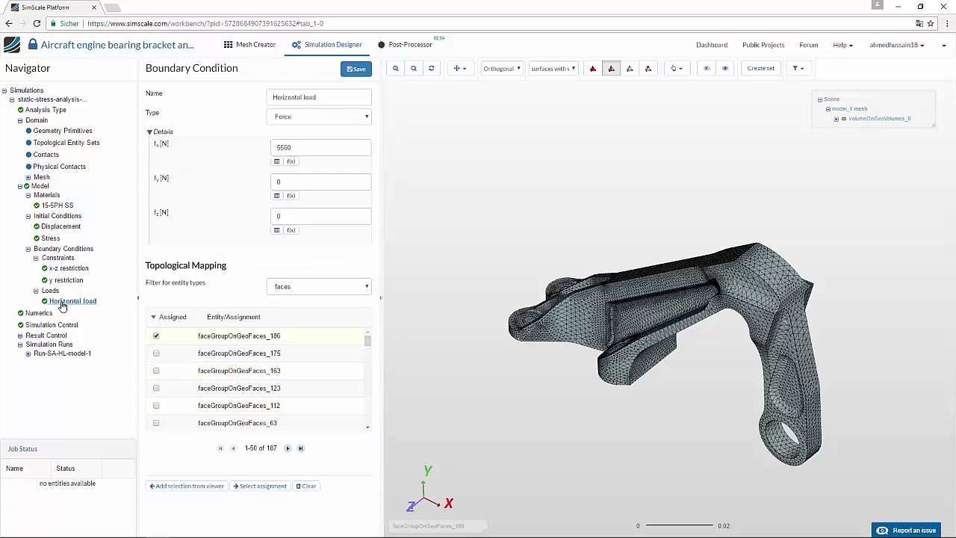
left_click(59, 356)
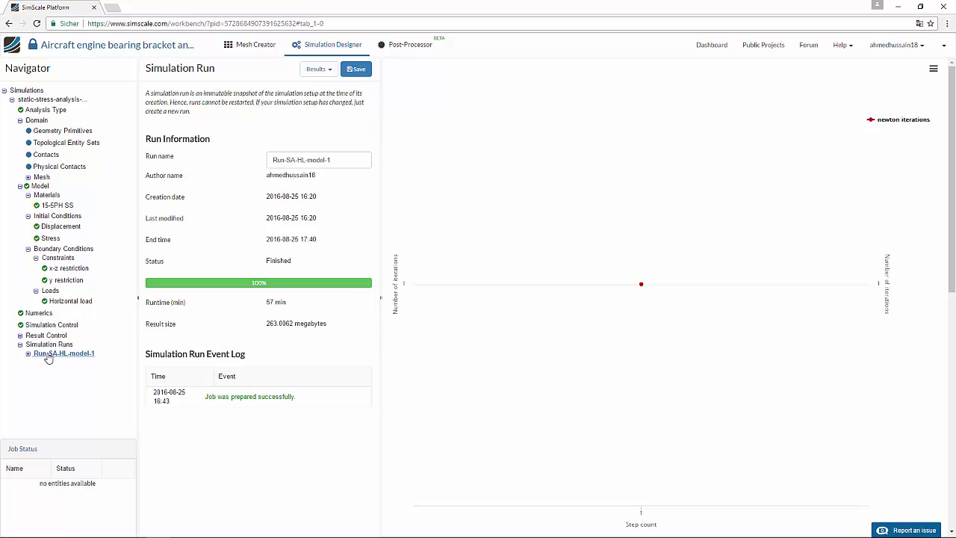
left_click(395, 45)
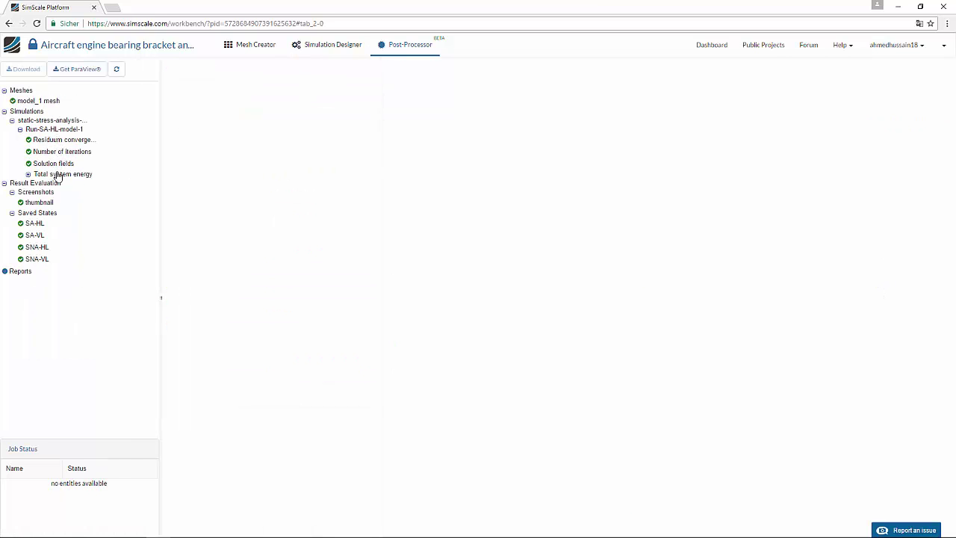
Step: Back in the Mesh Creator, list the available geometries, showing only model_1 in STEP format
left_click(272, 48)
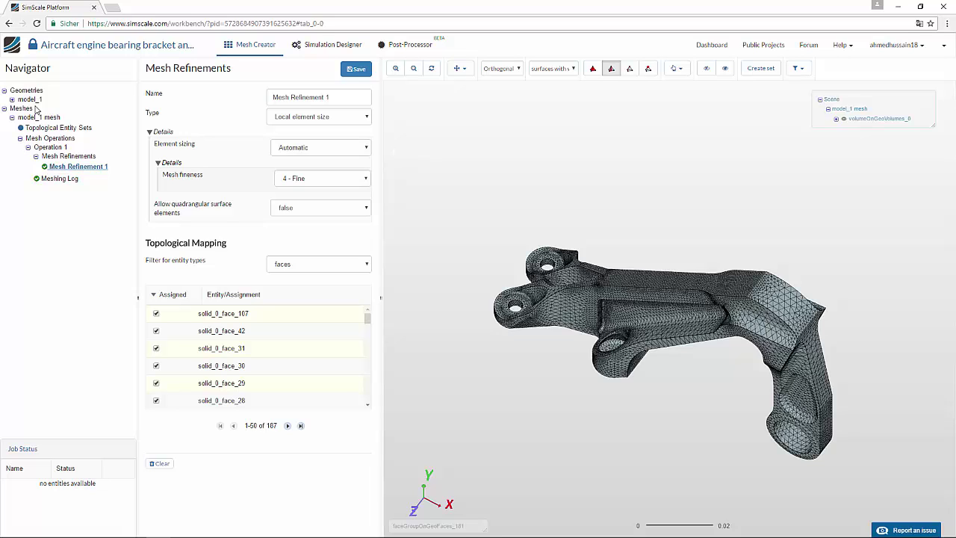
left_click_drag(420, 177, 402, 188)
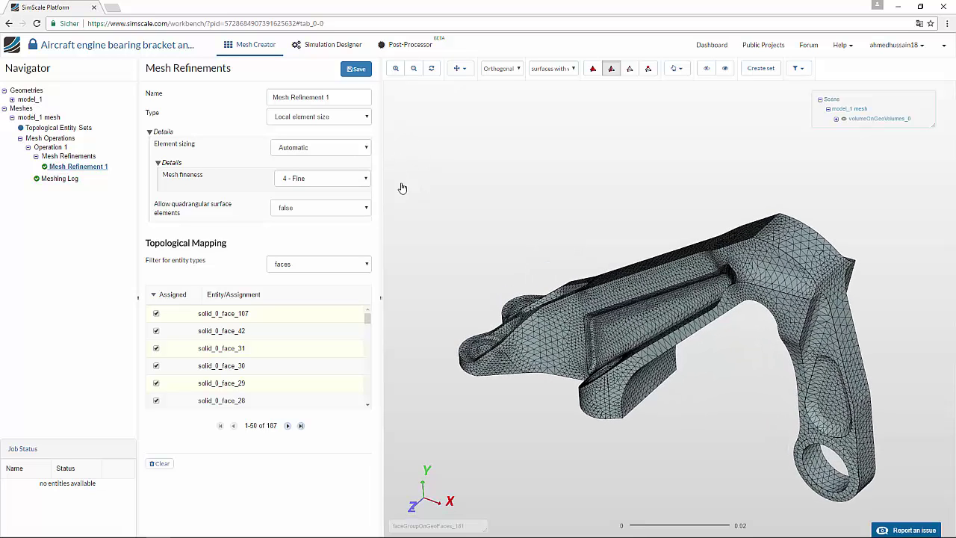
left_click(37, 92)
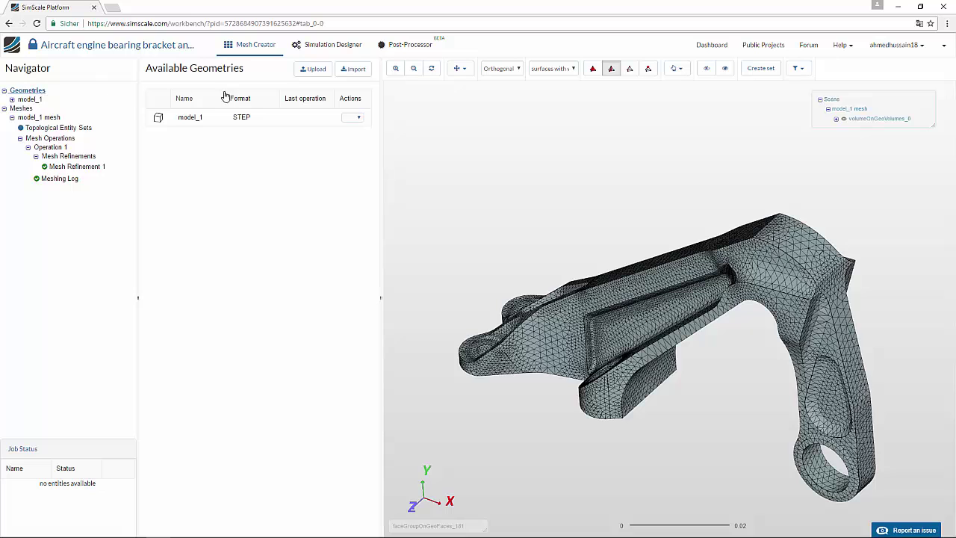
Step: Upload model_2.stp as a new STEP-format geometry
left_click(311, 69)
left_click(495, 124)
left_click(499, 147)
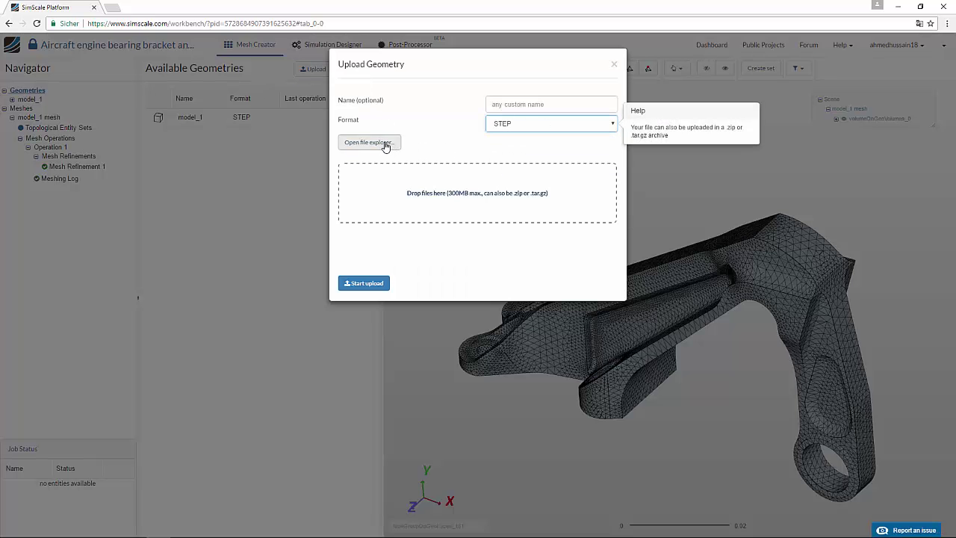
left_click(386, 145)
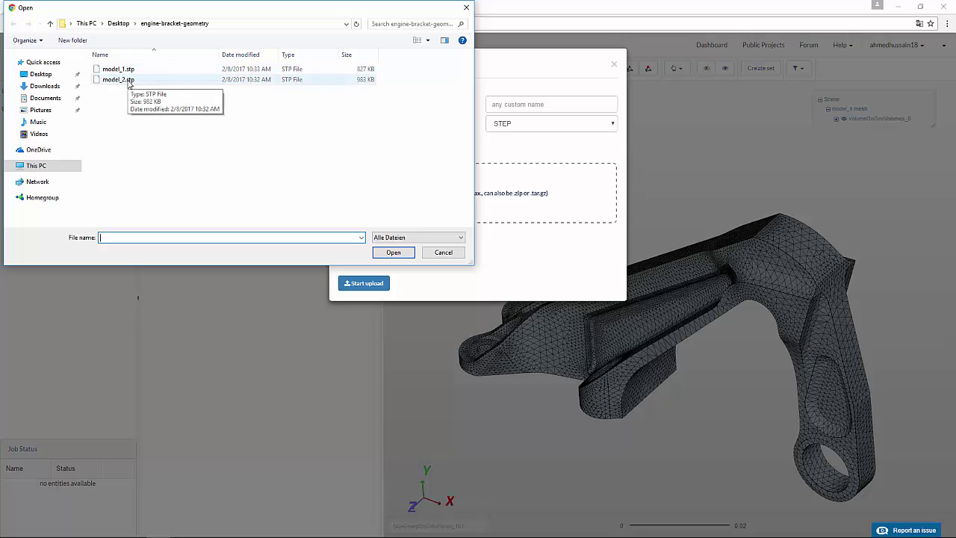
left_click(120, 80)
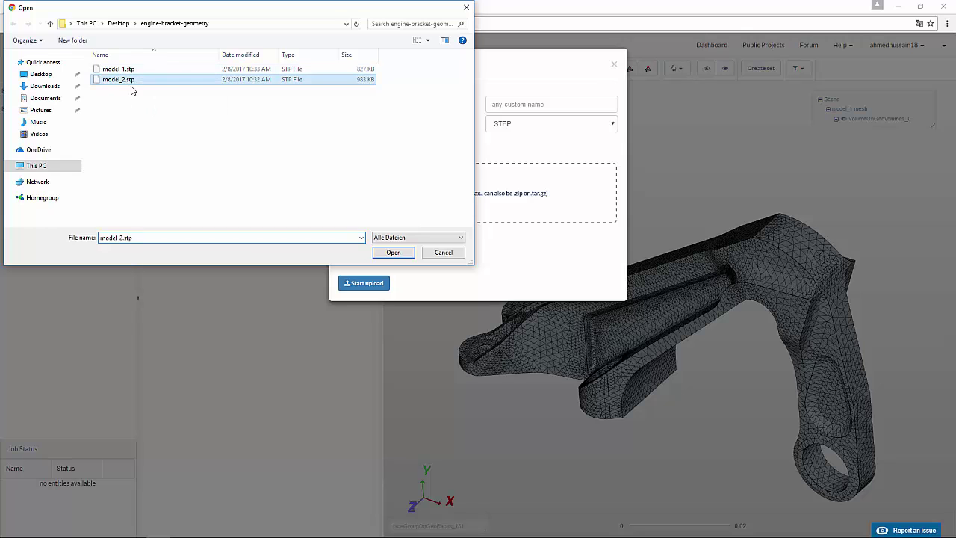
left_click(394, 253)
left_click(364, 283)
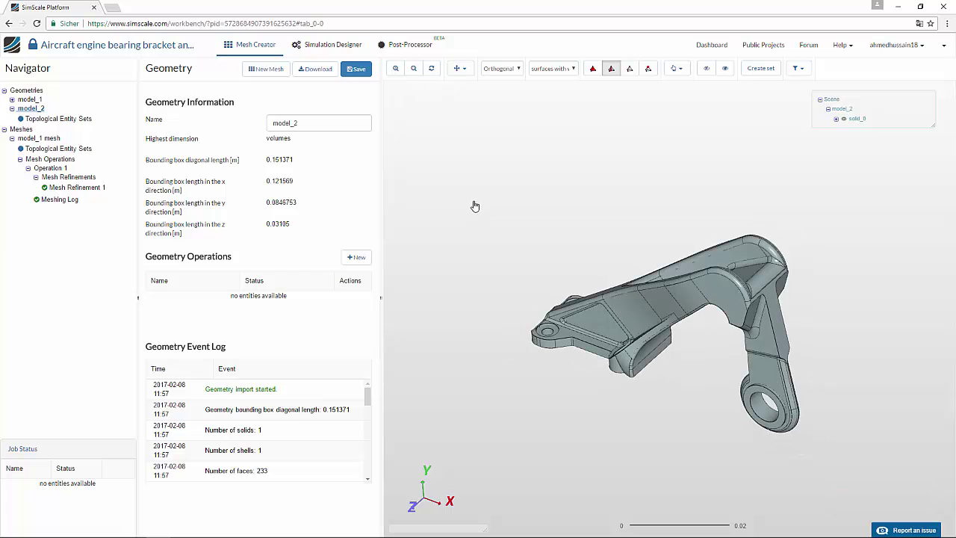
Step: Orbit the imported model_2 bracket, then select model_1 mesh again
mouse_move(470, 220)
left_mouse_down()
mouse_move(511, 243)
mouse_move(506, 252)
mouse_move(481, 247)
mouse_move(482, 222)
left_mouse_up()
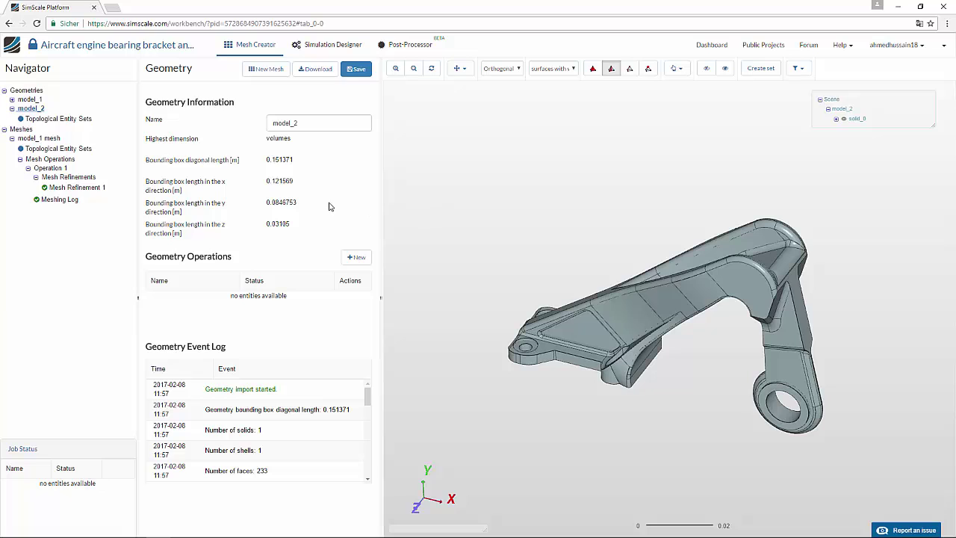
left_click(41, 138)
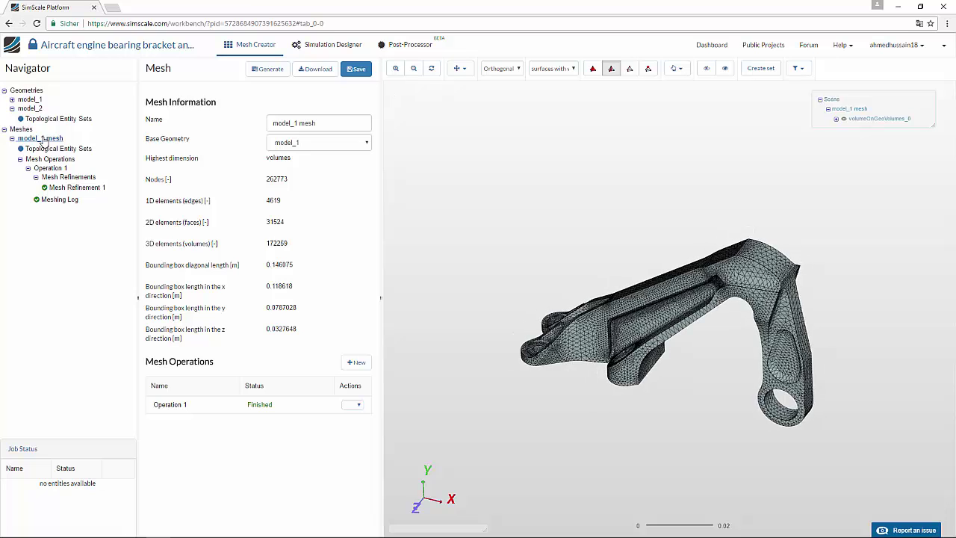
Step: Duplicate model_1 mesh to create a second mesh
right_click(44, 140)
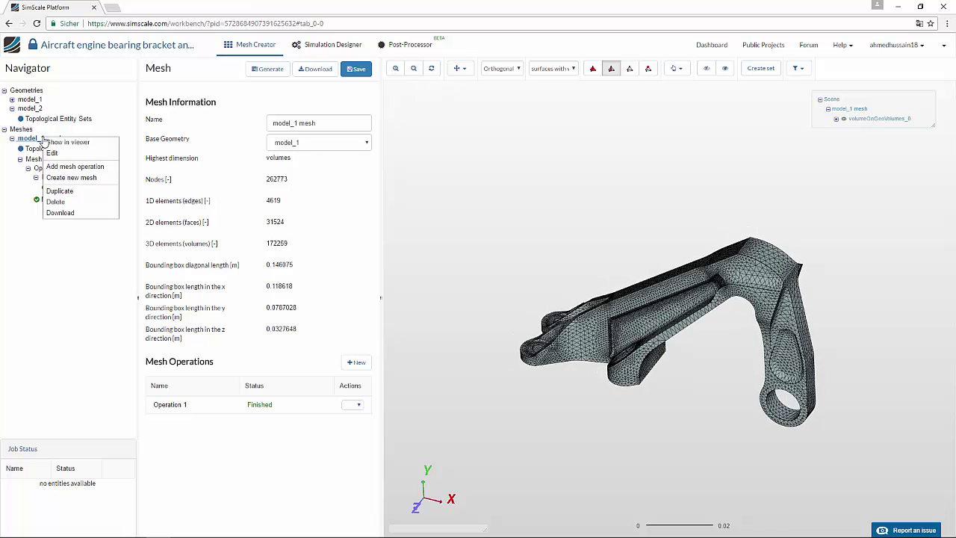
left_click(83, 195)
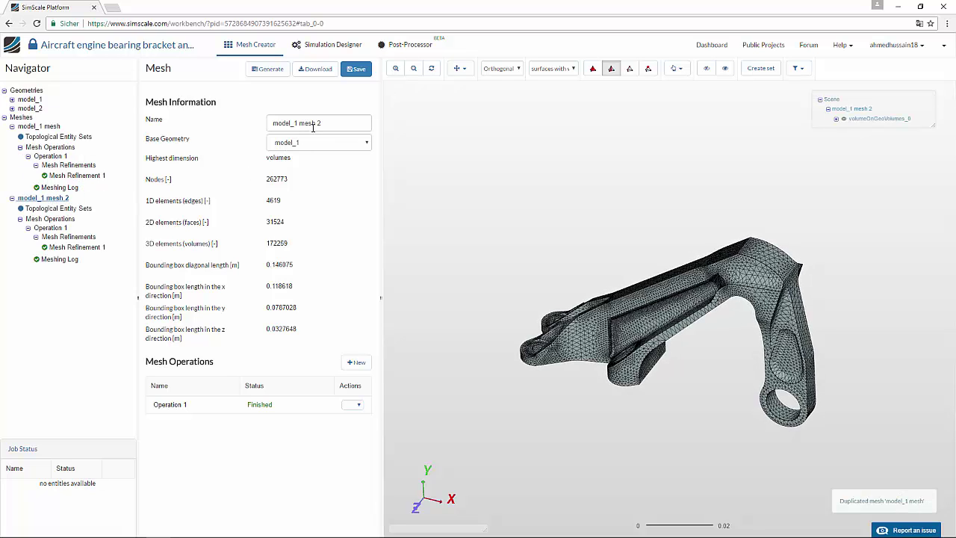
left_click_drag(317, 124, 323, 124)
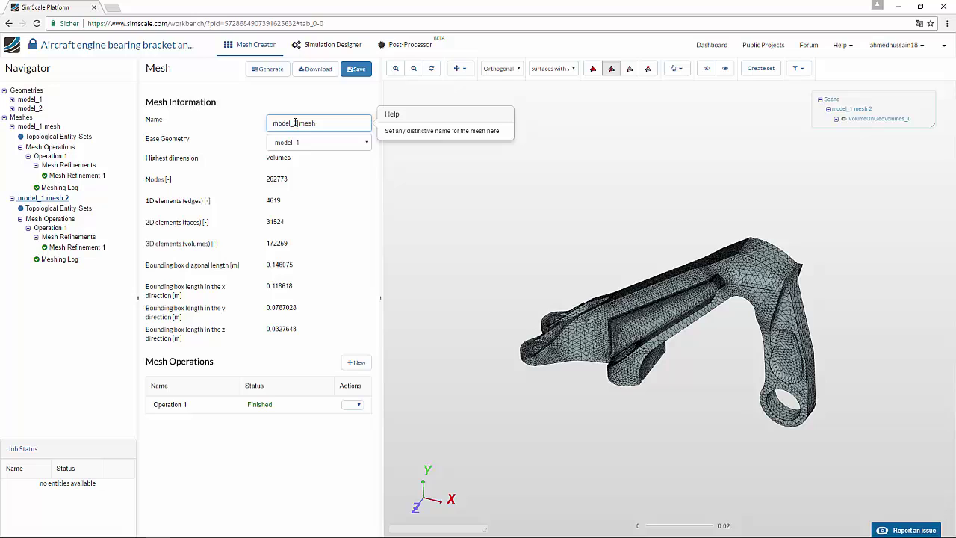
Step: Change the copied mesh's base geometry to model_2, save, and confirm the switch
left_click(353, 144)
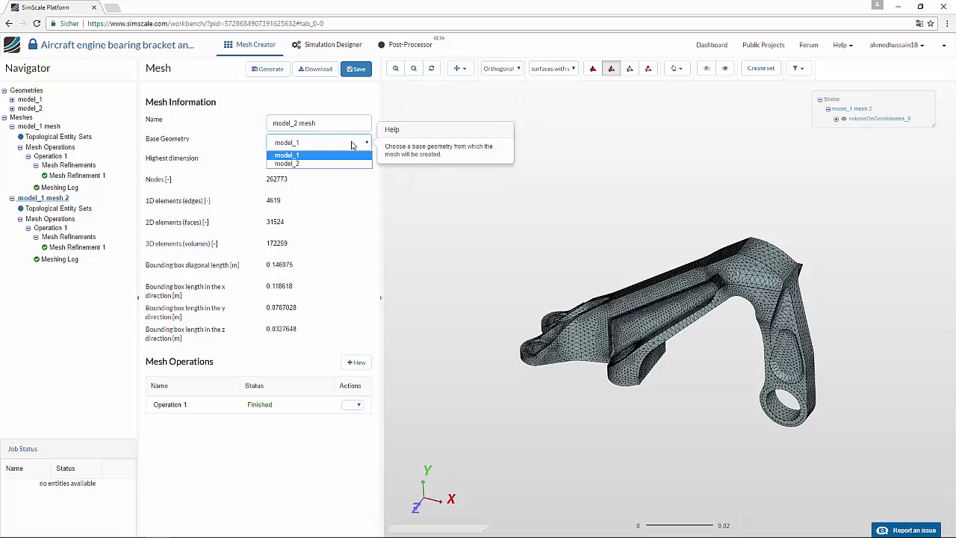
left_click(323, 163)
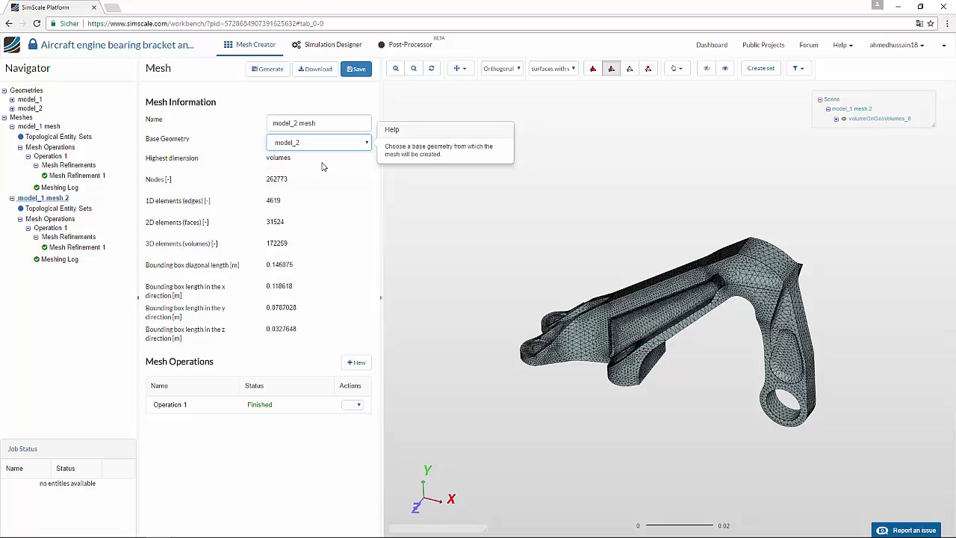
left_click(354, 72)
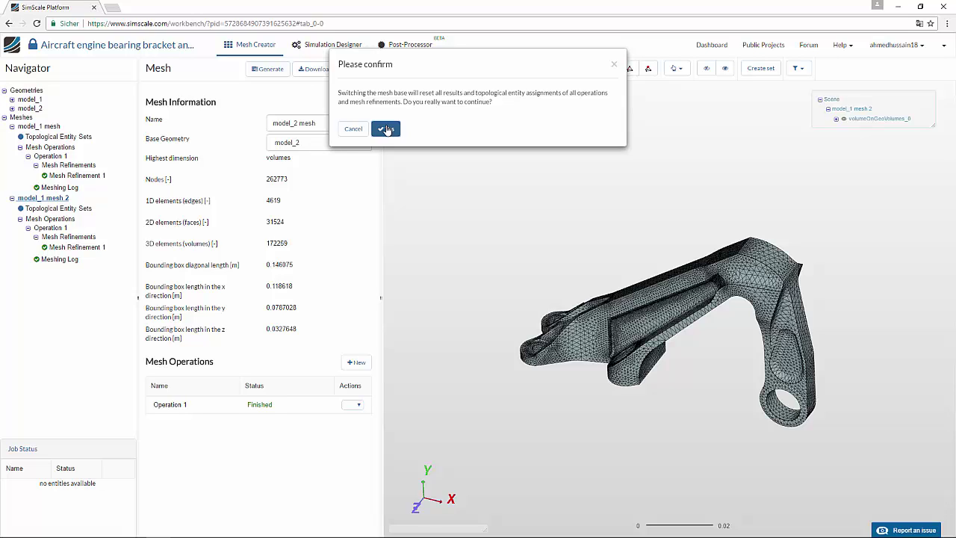
left_click(386, 129)
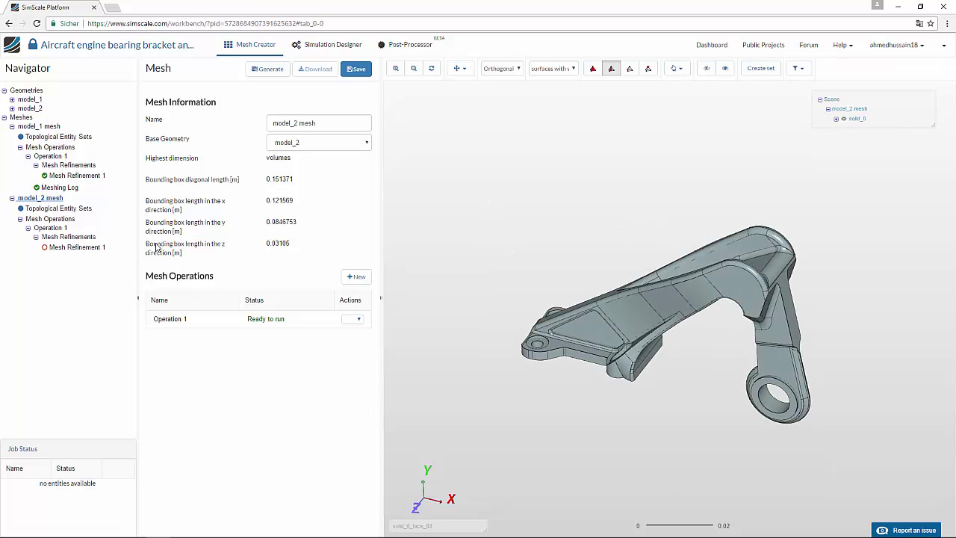
Step: In model_2 mesh's Mesh Refinement 1, select two bolt-hole faces
left_click(64, 249)
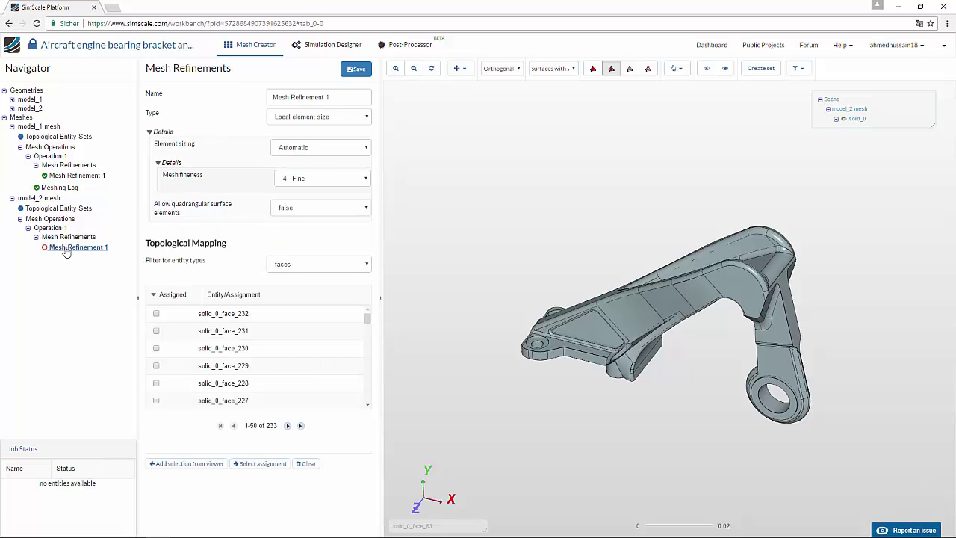
scroll(493, 265, "up", 5)
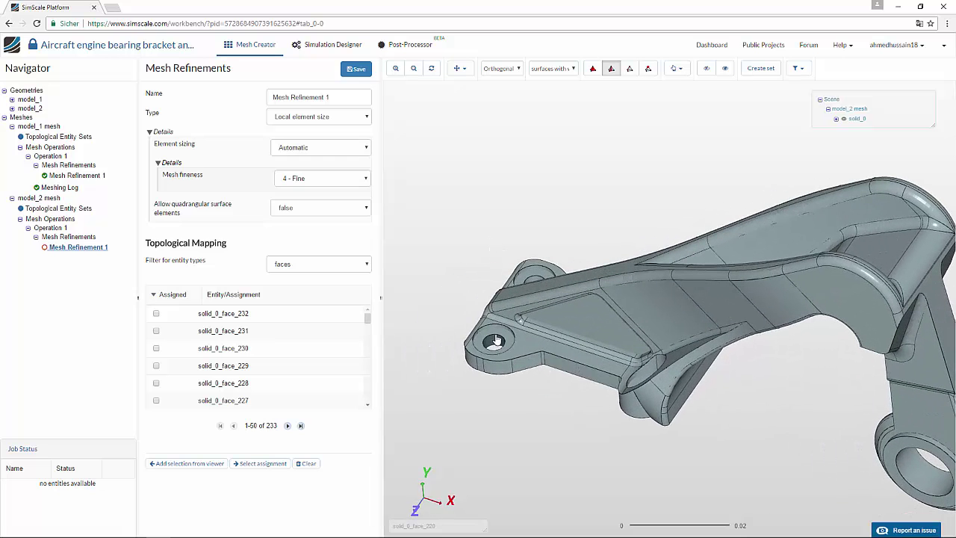
left_click(496, 340)
left_click_drag(517, 228, 503, 243)
left_click(500, 240)
left_click_drag(514, 397, 593, 261)
scroll(593, 261, "down", 5)
left_click_drag(683, 192, 571, 336)
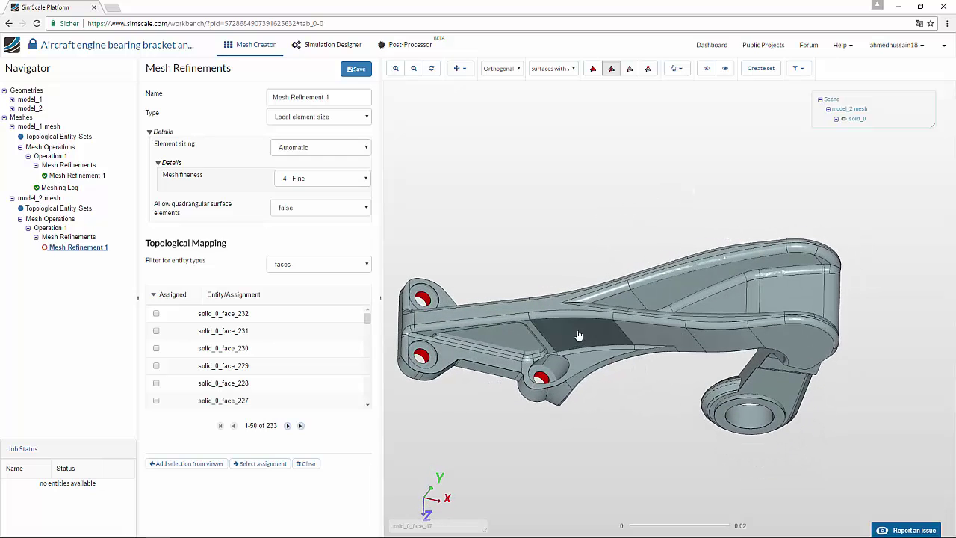
Step: Also select the bracket's top face and the right-end fillet faces
left_click(554, 307)
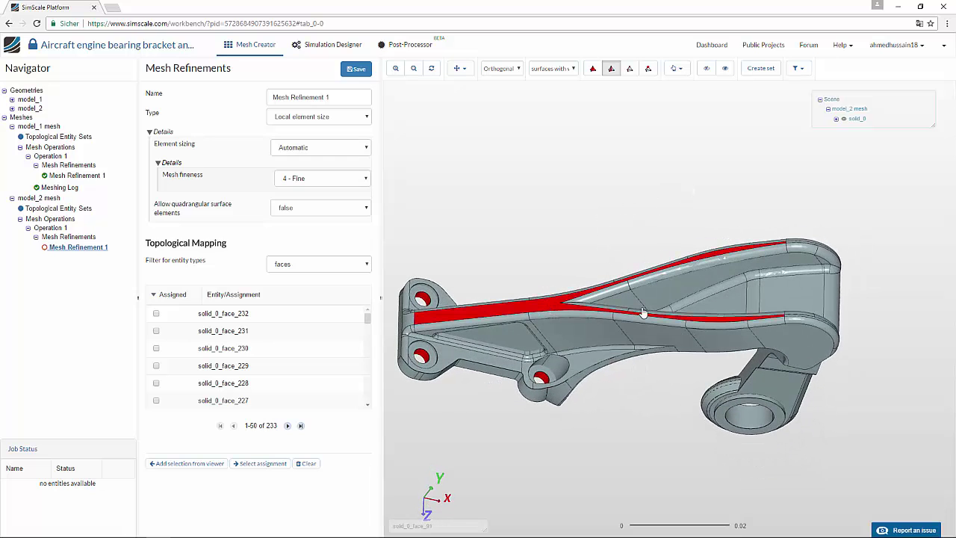
left_click(822, 320)
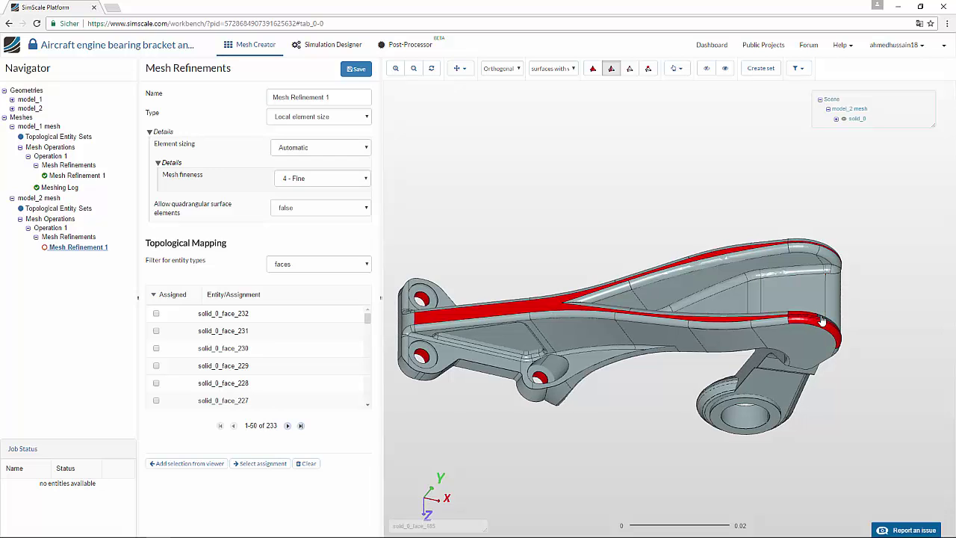
left_click_drag(842, 233, 797, 299)
left_click(797, 301)
left_click_drag(810, 234, 680, 230)
left_click(676, 228)
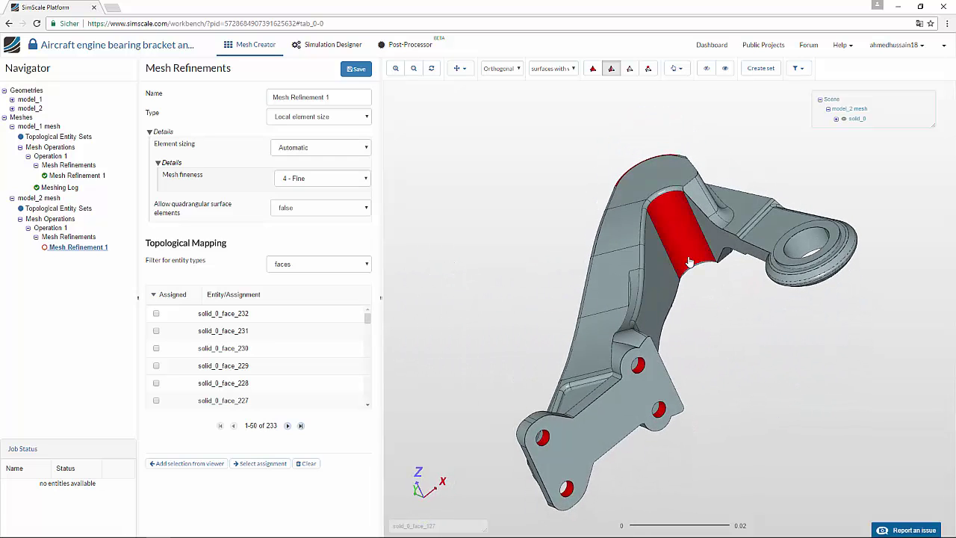
left_click_drag(484, 246, 340, 400)
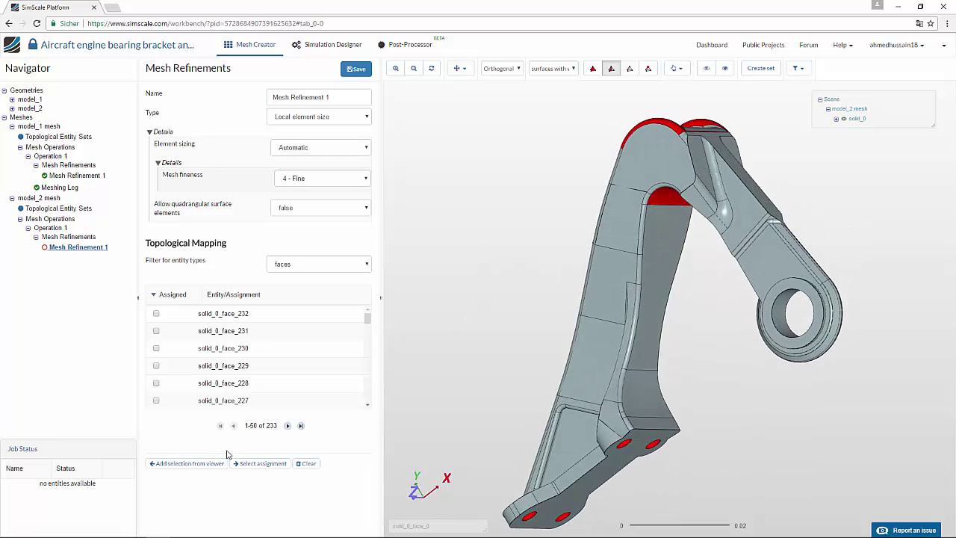
Step: Assign the selected faces to Mesh Refinement 1 and save it
left_click(199, 465)
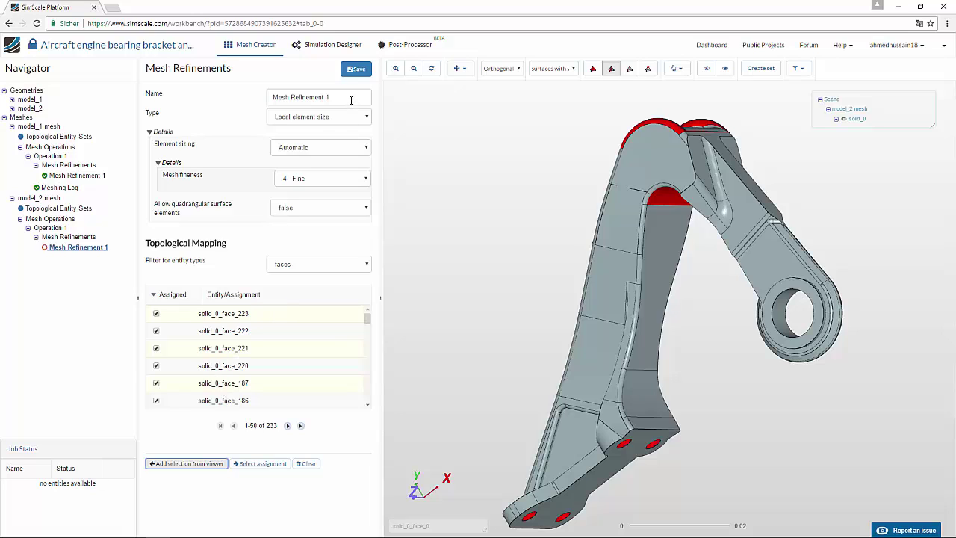
left_click(354, 69)
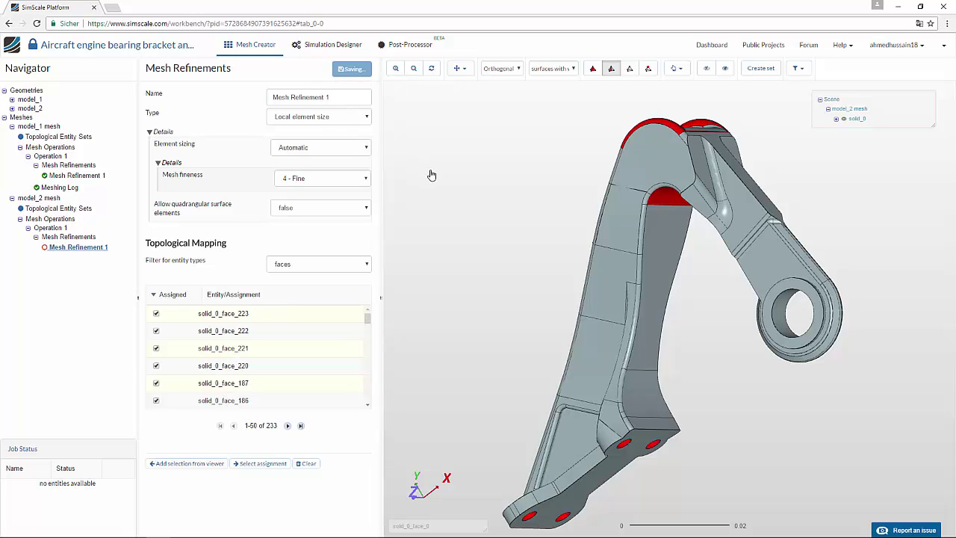
left_click(50, 228)
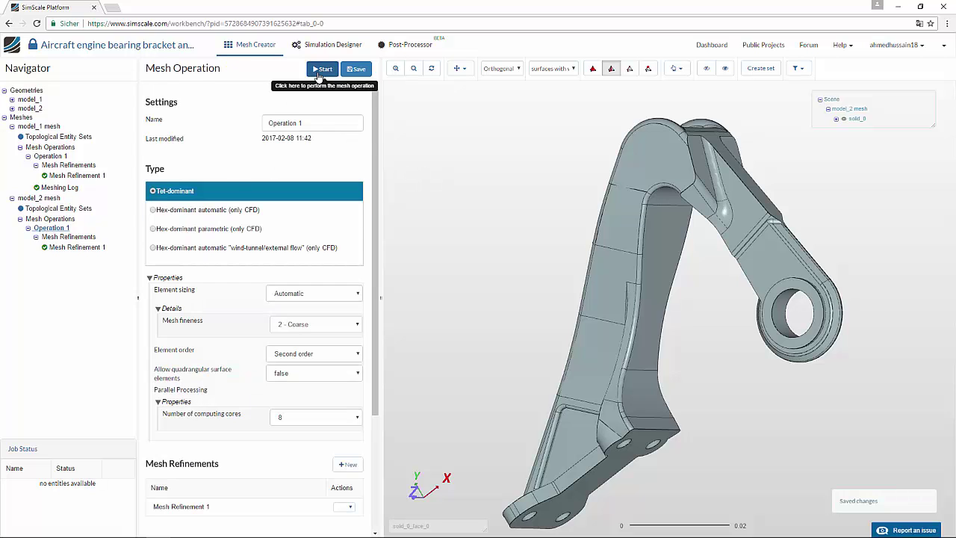
Step: Generate the model_2 mesh, then view the static stress analysis setup once meshing finishes
left_click(322, 69)
left_click(385, 120)
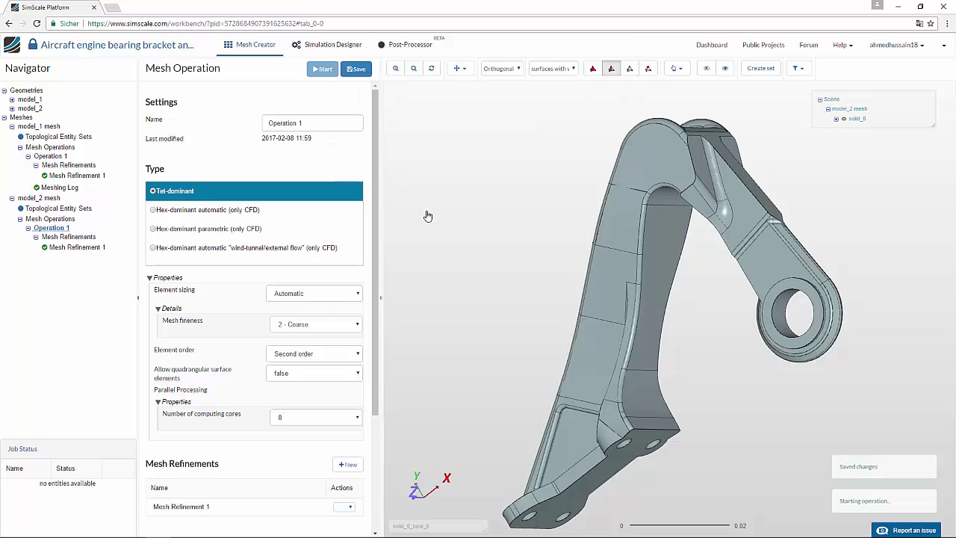
left_click_drag(432, 192, 440, 211)
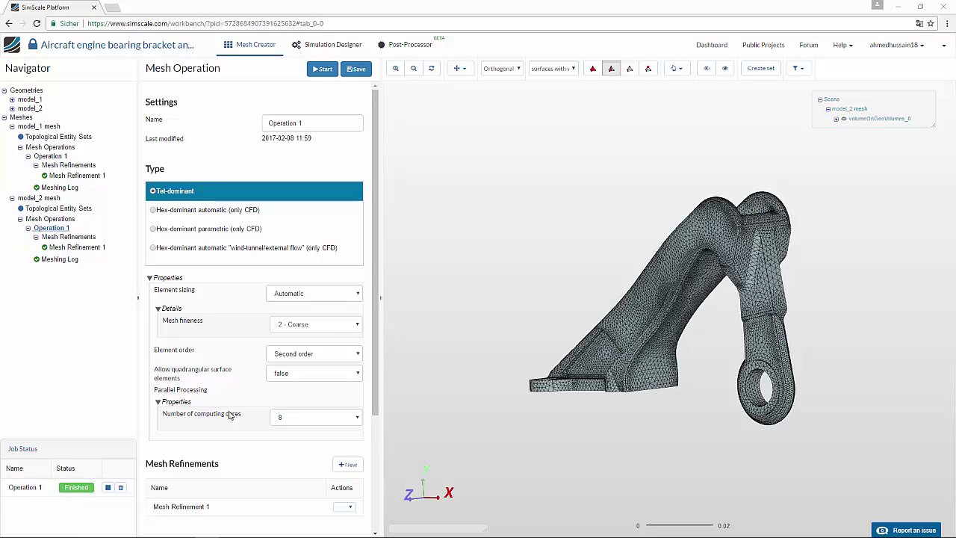
left_click(337, 45)
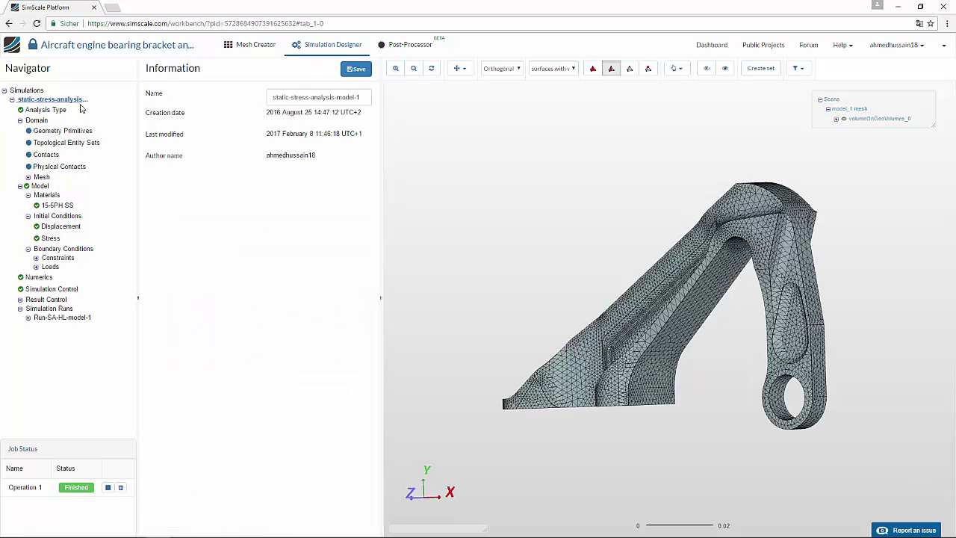
Step: Duplicate static-stress-analysis-model-1 and collapse the original simulation's tree
right_click(66, 104)
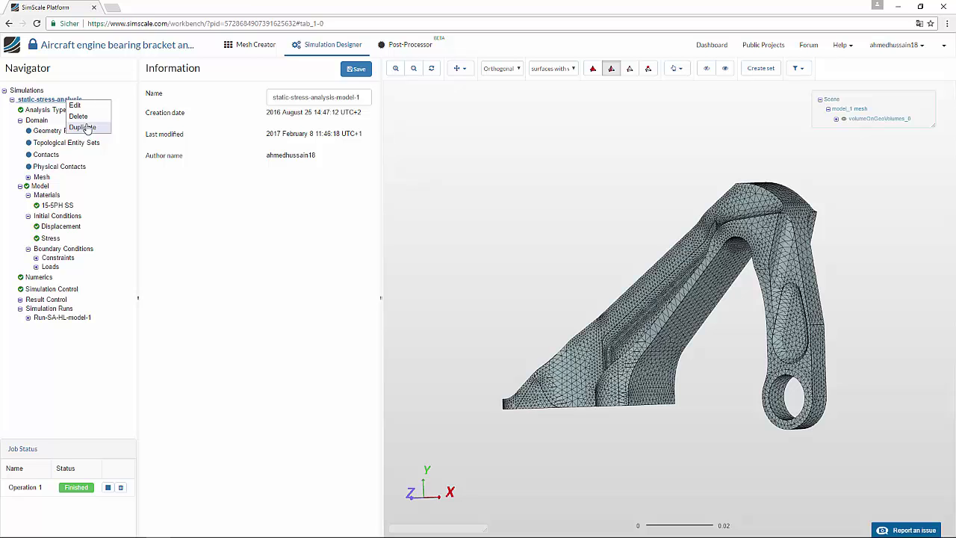
left_click(102, 131)
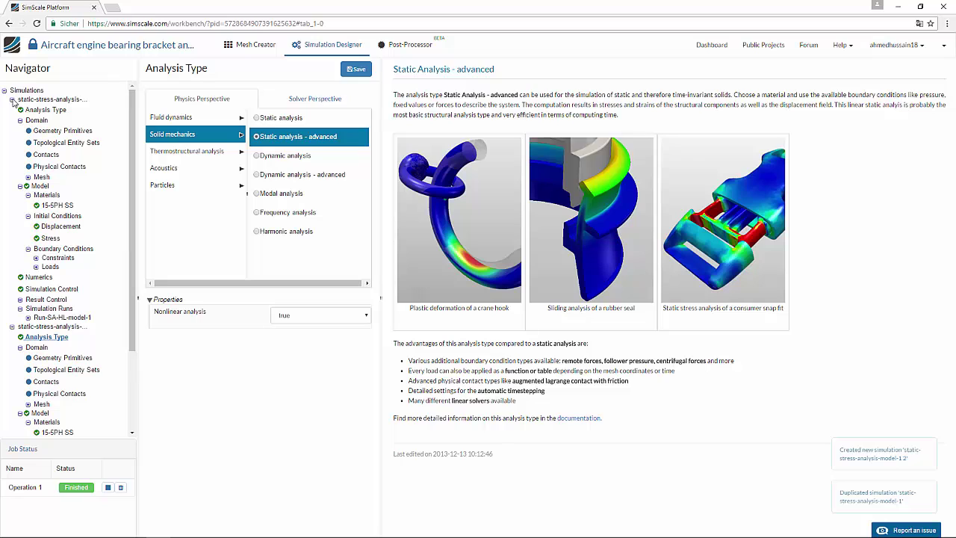
left_click(12, 100)
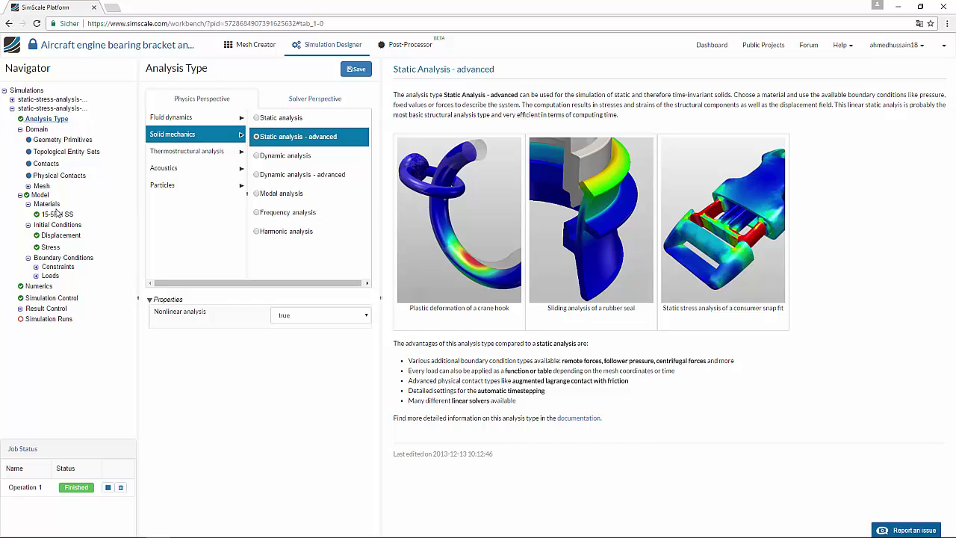
Step: Switch the copied simulation's domain to model_2 mesh, then expand its Constraints and Loads
left_click(37, 130)
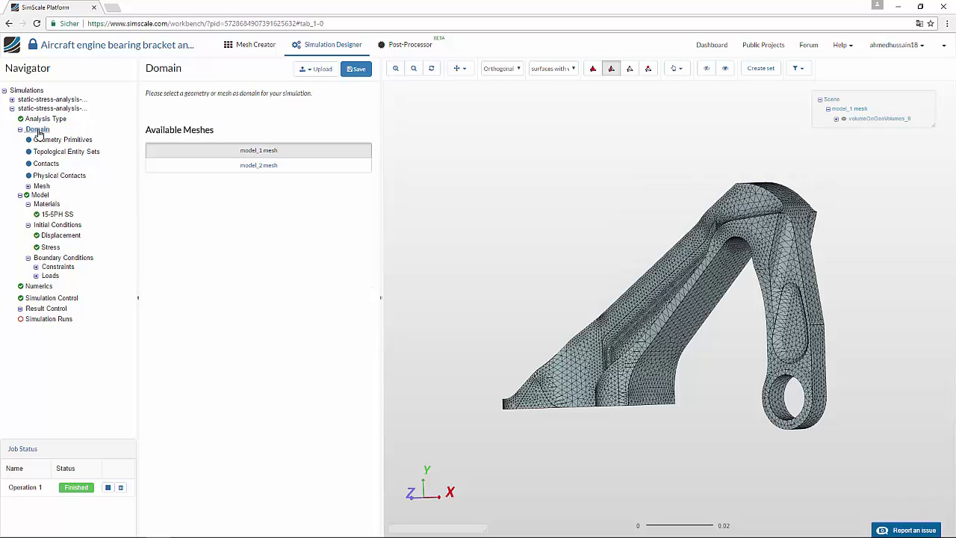
left_click(272, 167)
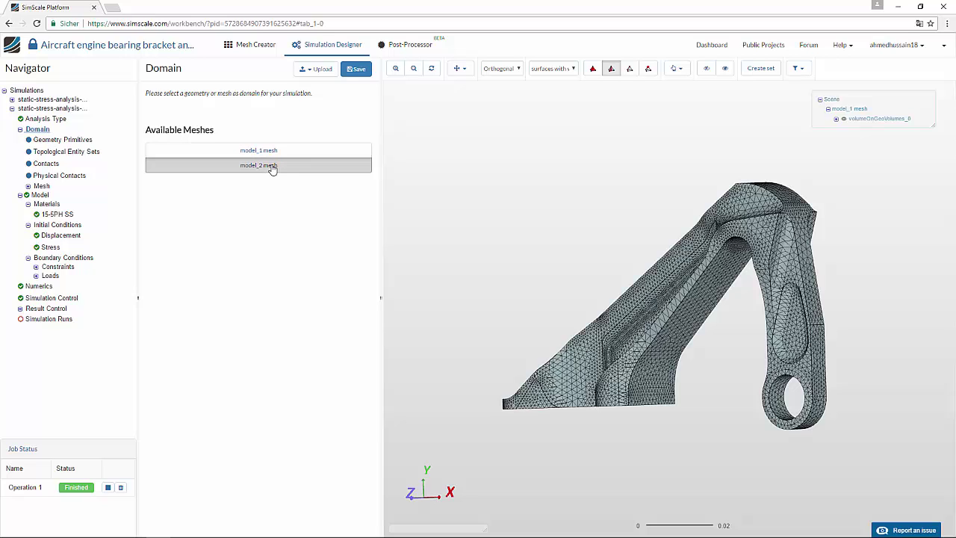
left_click(355, 71)
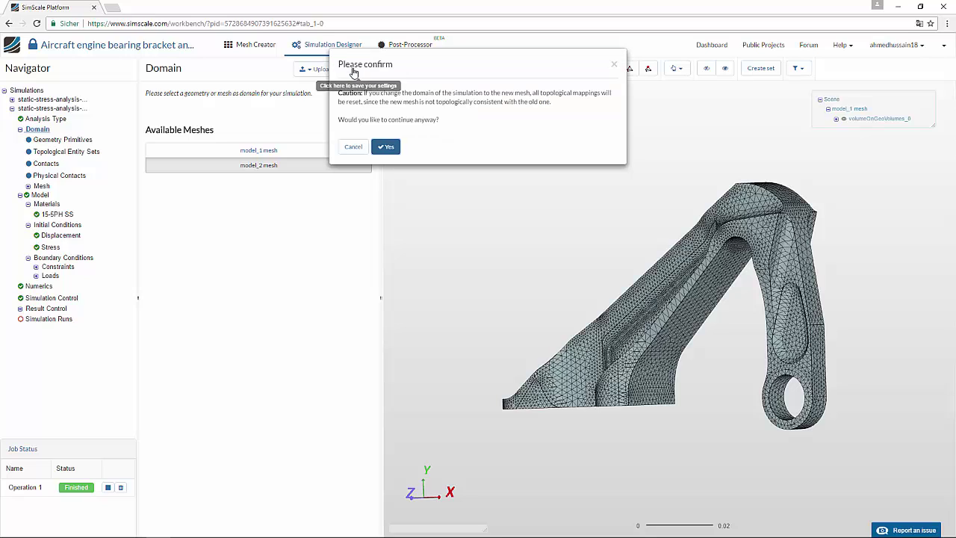
left_click(387, 147)
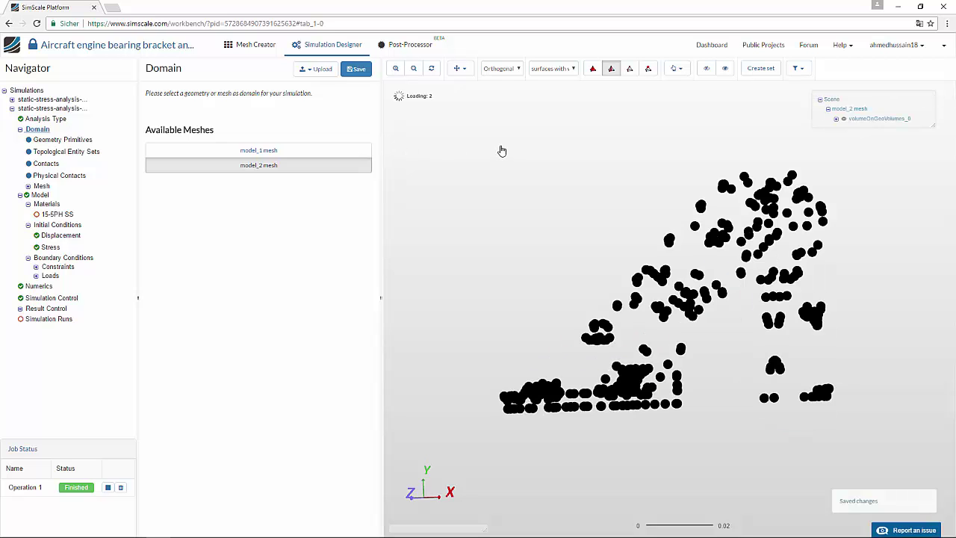
scroll(496, 153, "up", 2)
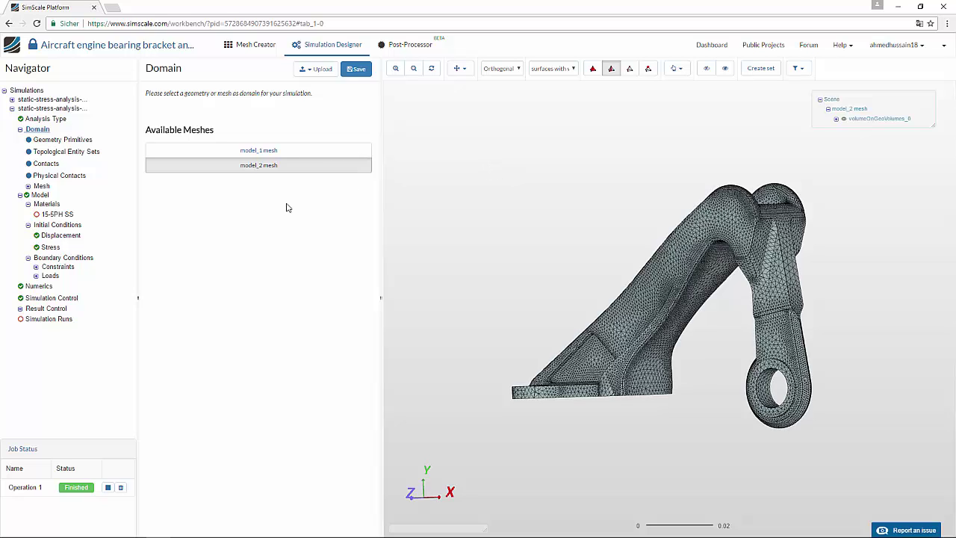
left_click(36, 267)
left_click(36, 300)
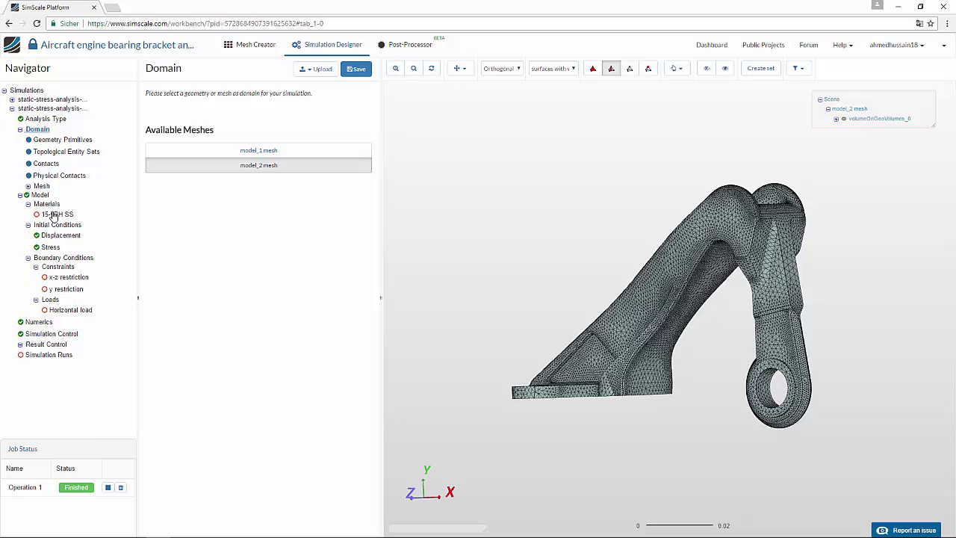
Step: Assign 15-5PH SS to the model_2 volume (volumeOnGeoVolumes_0), save it, and show the x-z restriction
left_click(53, 215)
left_click(229, 353)
left_click(351, 71)
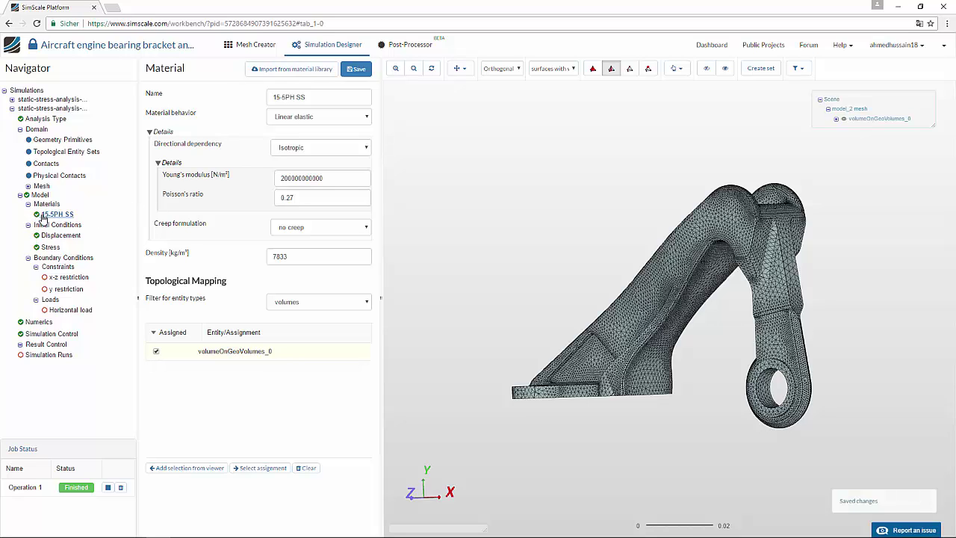
left_click(260, 469)
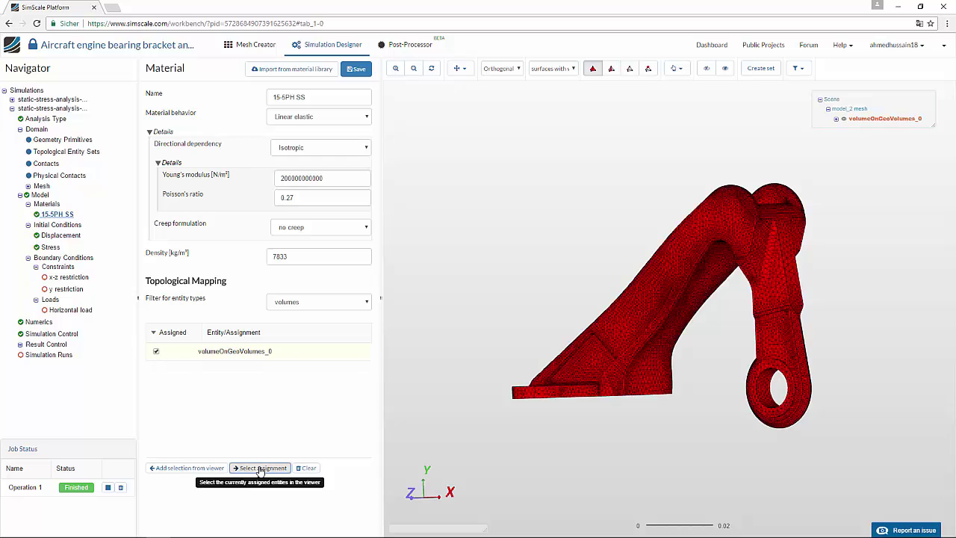
left_click(56, 279)
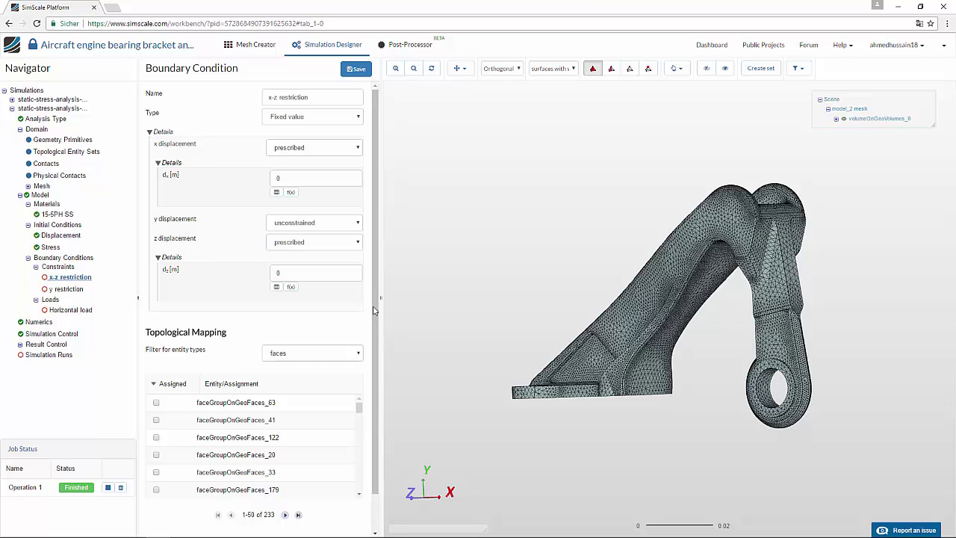
Step: Switch the bracket's render mode to plain surfaces without the mesh
left_click_drag(456, 239, 484, 283)
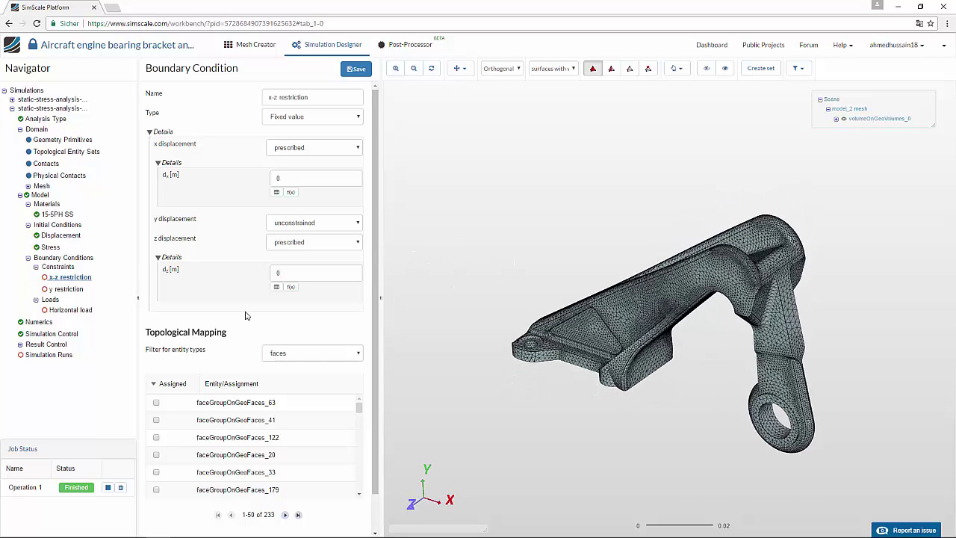
left_click(545, 68)
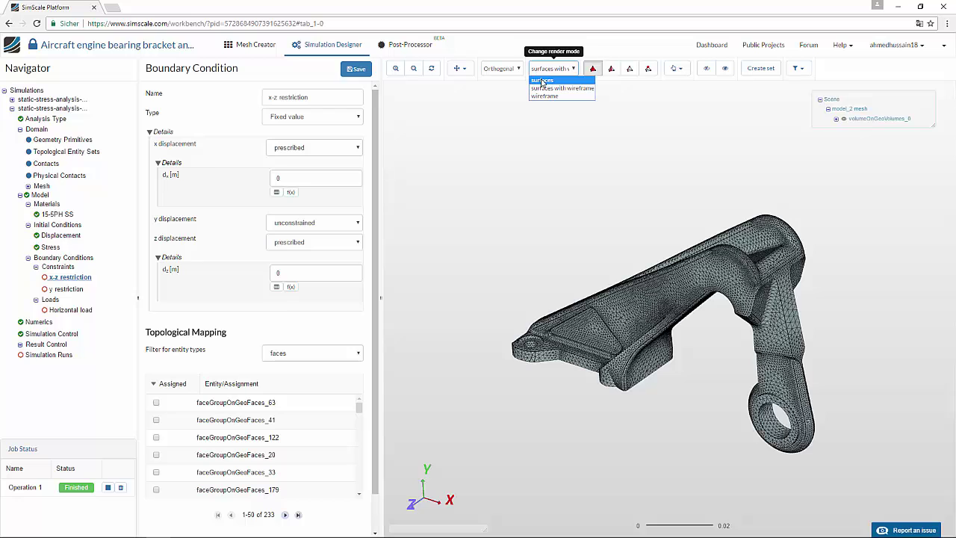
left_click(542, 80)
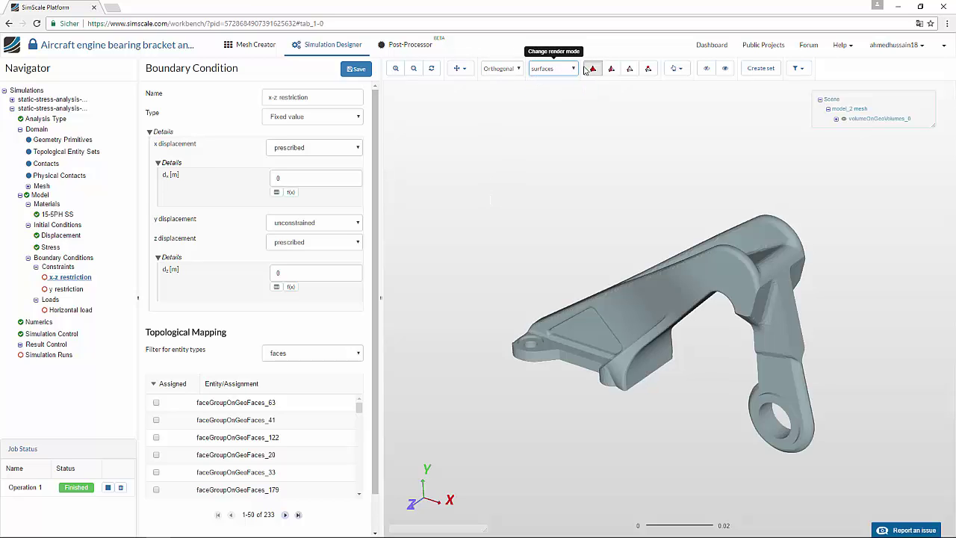
left_click_drag(497, 265, 473, 250)
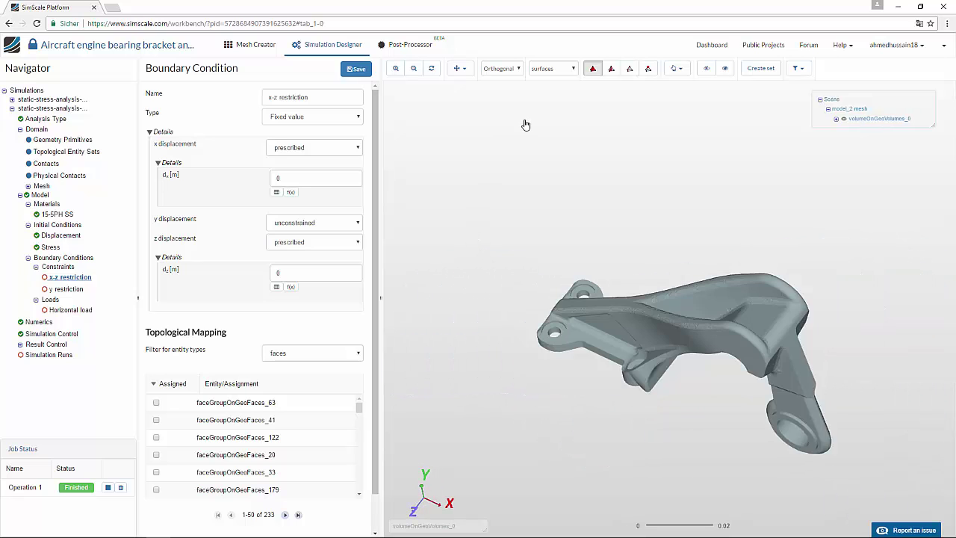
Step: Assign the picked bolt-hole faces to the x-z restriction constraint and save it
left_click(614, 69)
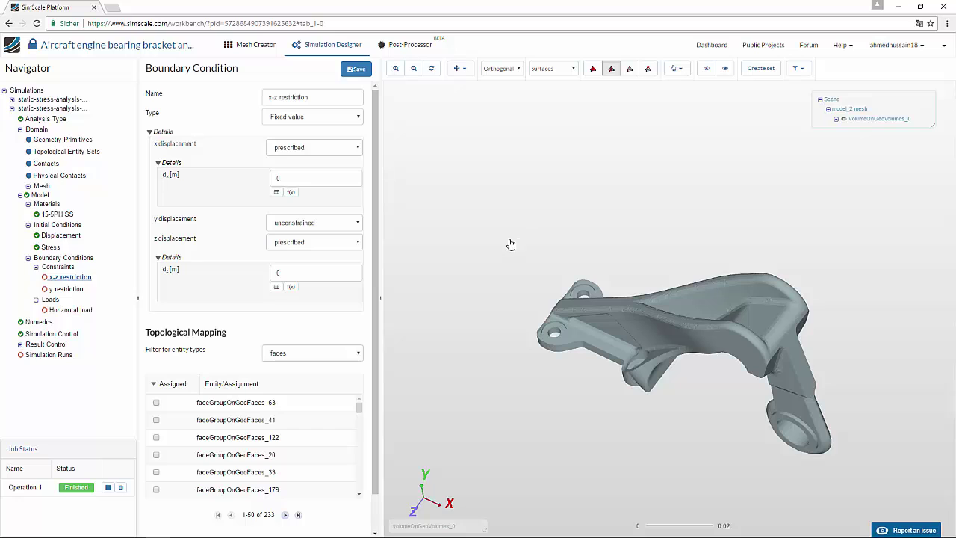
scroll(503, 270, "up", 3)
left_click(549, 291)
left_click(509, 341)
left_click_drag(544, 396, 606, 290)
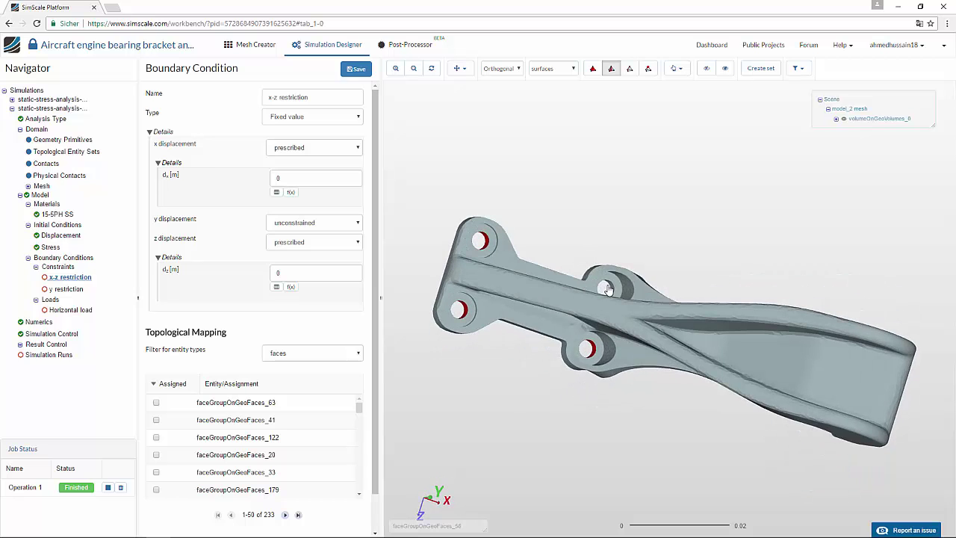
left_click_drag(596, 240, 495, 241)
scroll(215, 510, "down", 1)
scroll(214, 510, "down", 1)
left_click(188, 513)
scroll(266, 276, "up", 1)
left_click(356, 69)
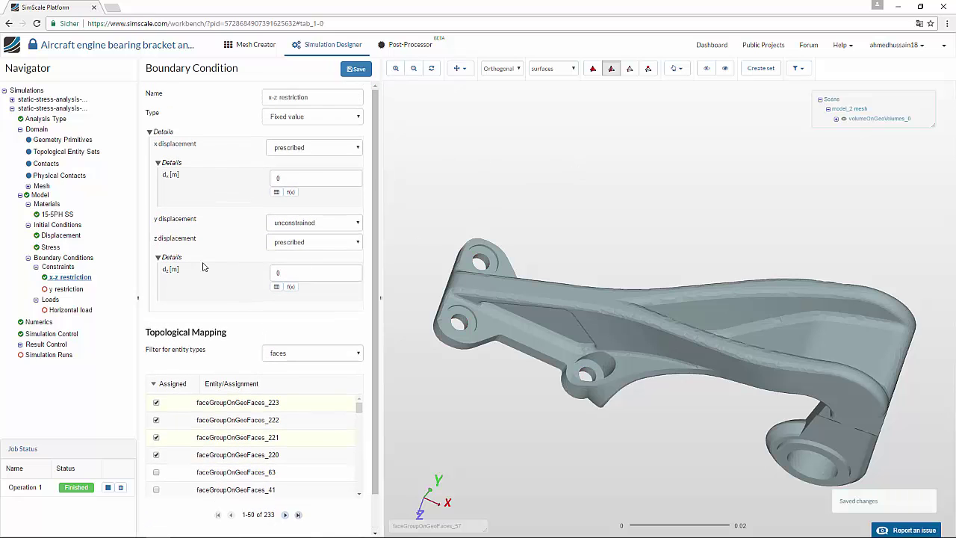
Step: Assign four bolt-hole faces to the y restriction constraint and save it
left_click(67, 289)
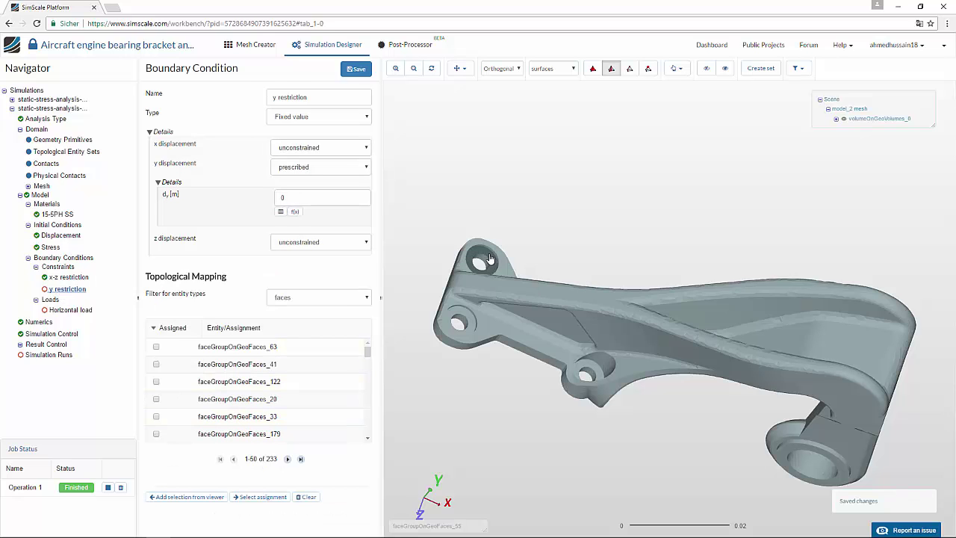
left_click(470, 320)
left_click(586, 374)
left_click_drag(587, 374, 609, 278)
left_click(609, 278)
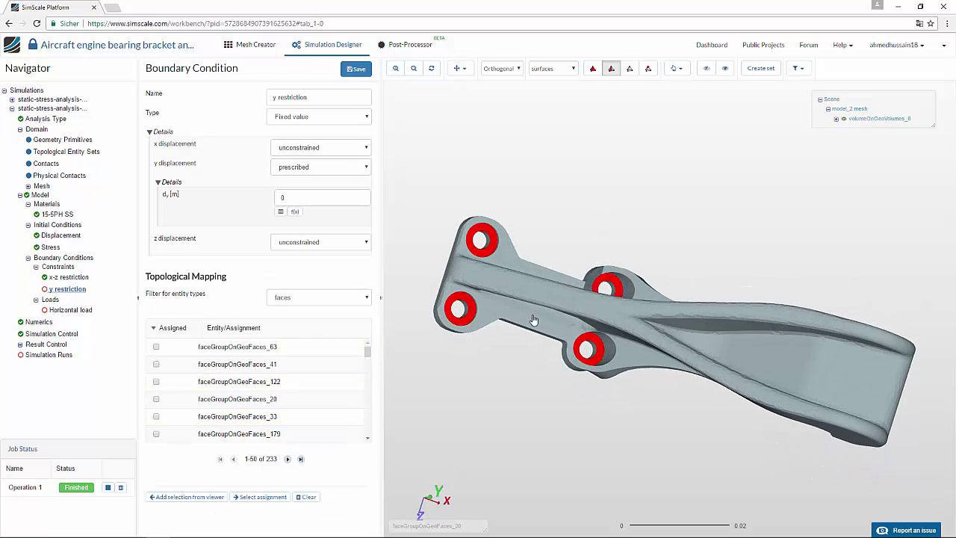
left_click(213, 496)
left_click(355, 69)
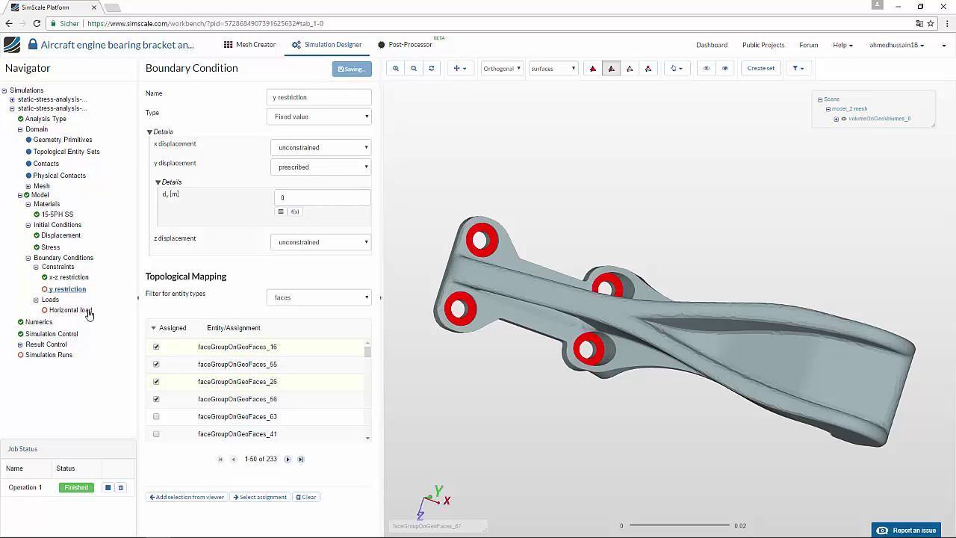
left_click(71, 310)
left_click_drag(515, 396, 777, 337)
Step: Assign the eye hole's inner face to the 5560 N Horizontal load and save, dismissing the warning
left_click(780, 332)
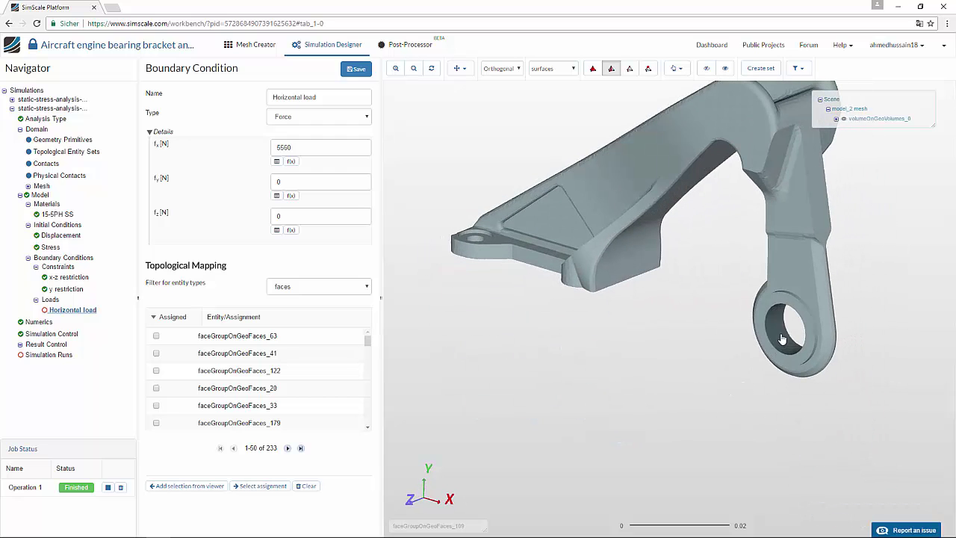
left_click(188, 486)
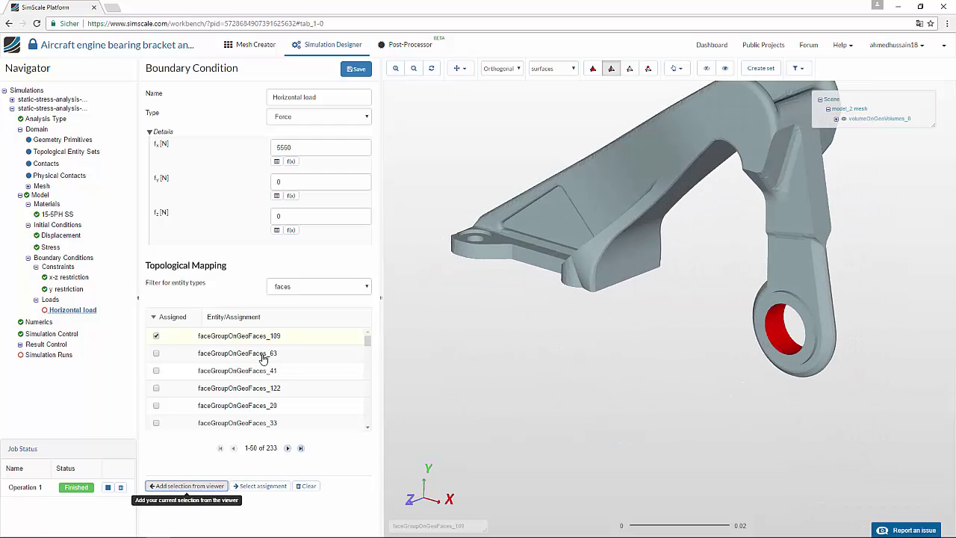
left_click(348, 71)
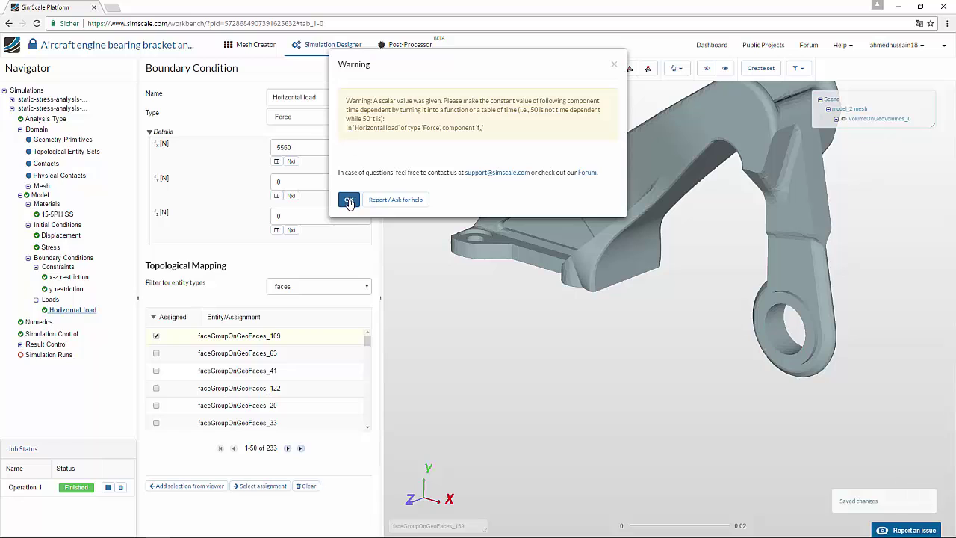
left_click(348, 200)
left_click_drag(440, 299, 483, 375)
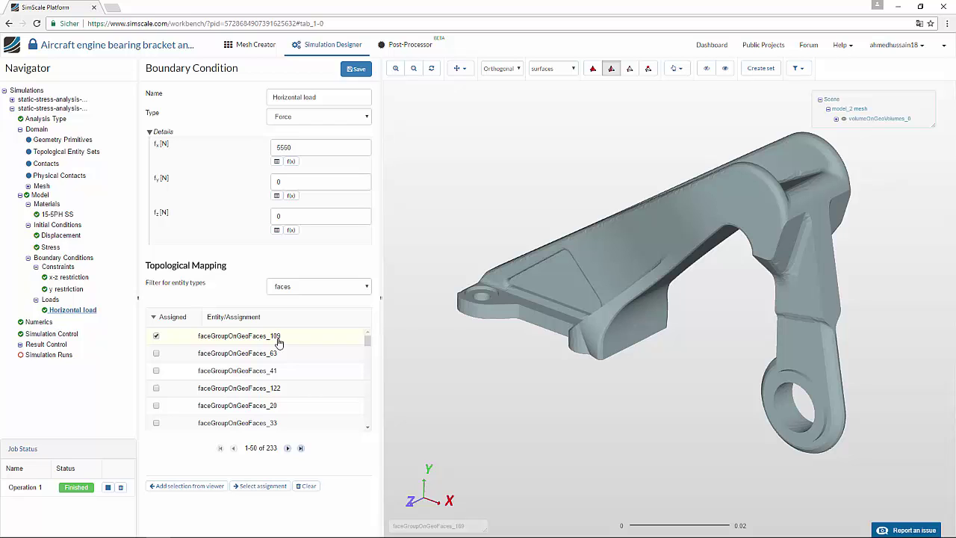
left_click_drag(443, 326, 463, 367)
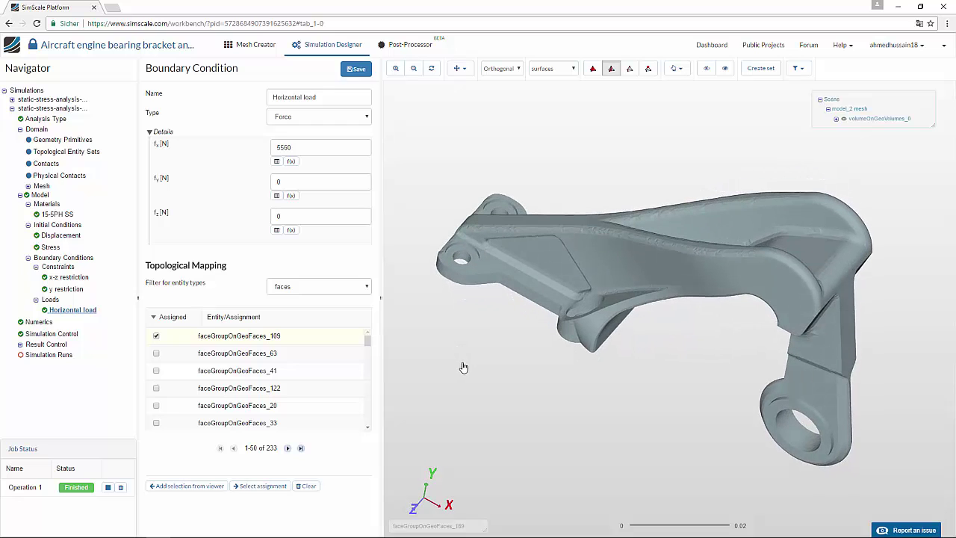
left_click(59, 356)
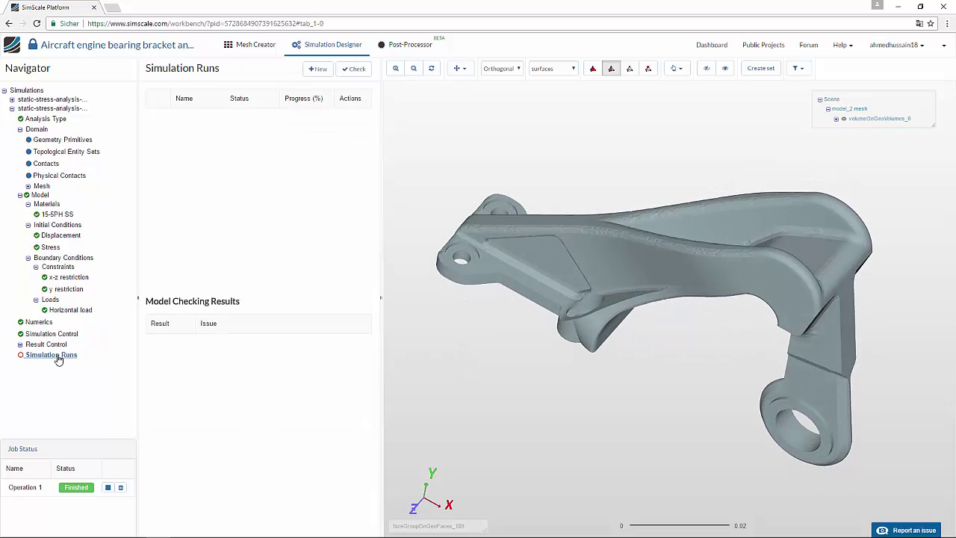
Step: Create a simulation run named Run-SA-HL-model-2 and start it, confirming with Yes
left_click(317, 69)
left_click(350, 199)
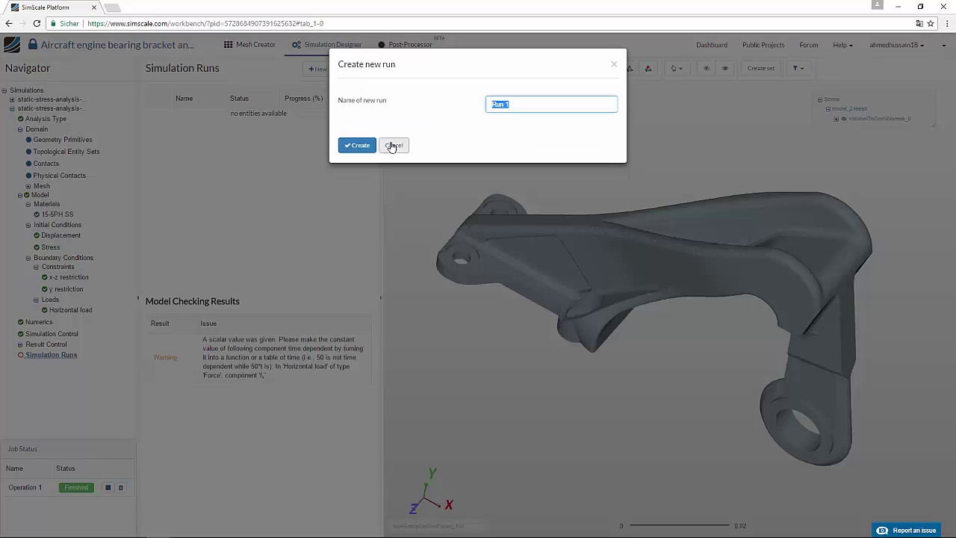
type("Run-SA-HL-model-2")
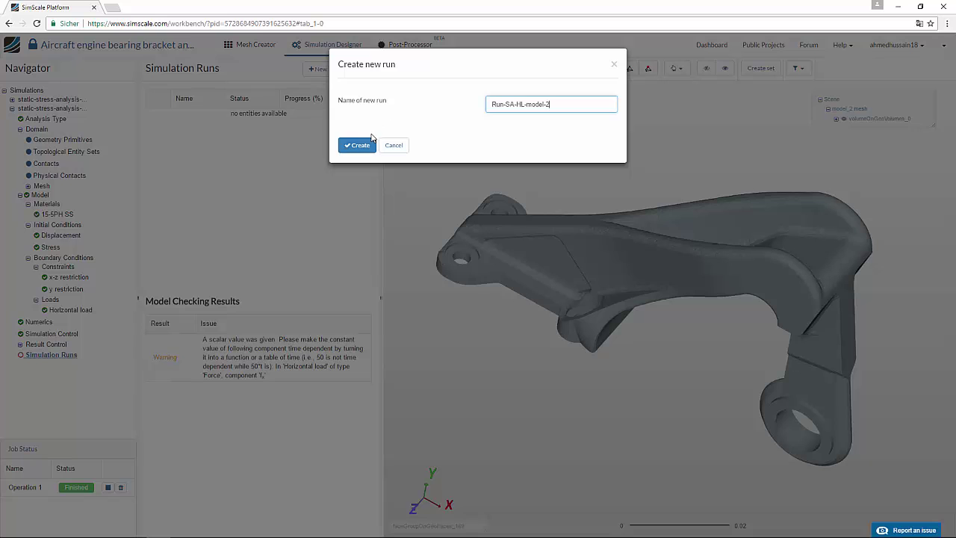
left_click(361, 145)
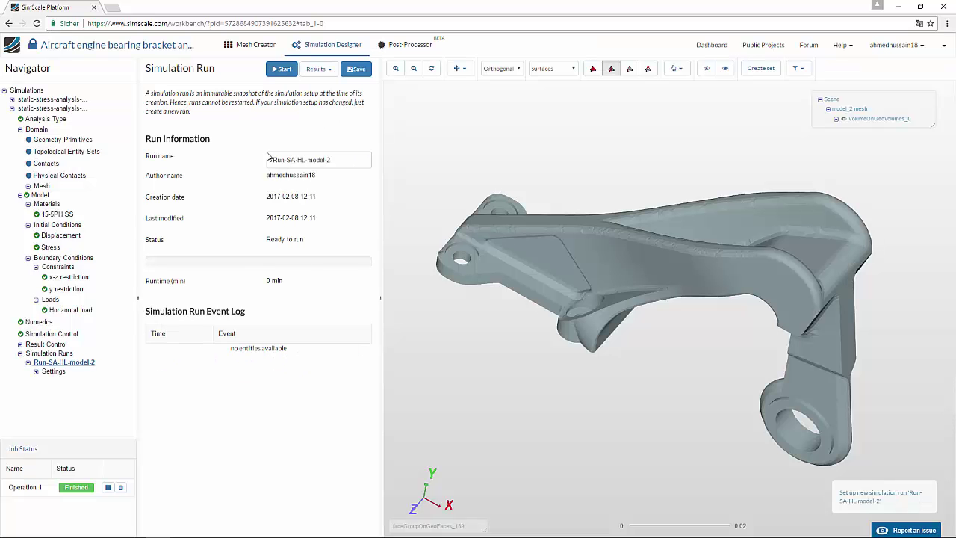
left_click(282, 68)
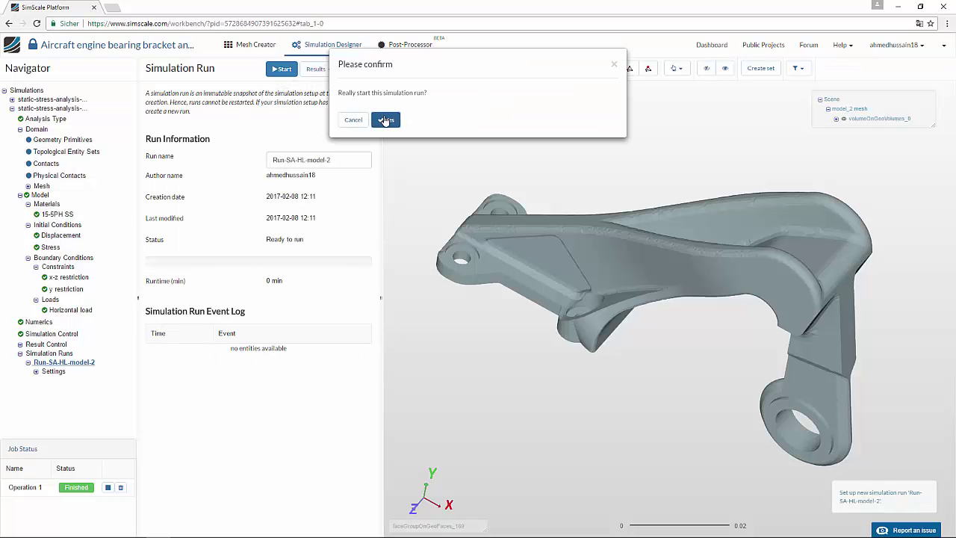
left_click(385, 120)
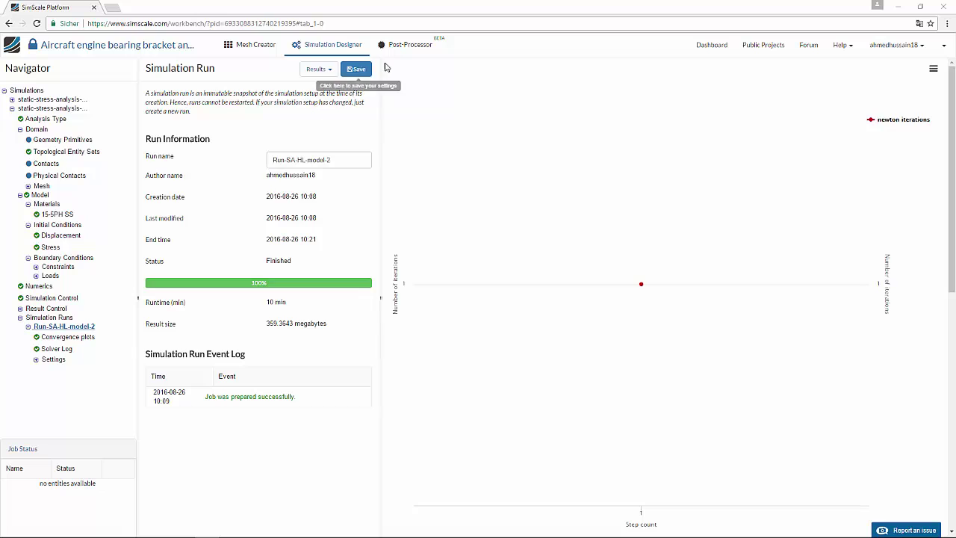
left_click(399, 44)
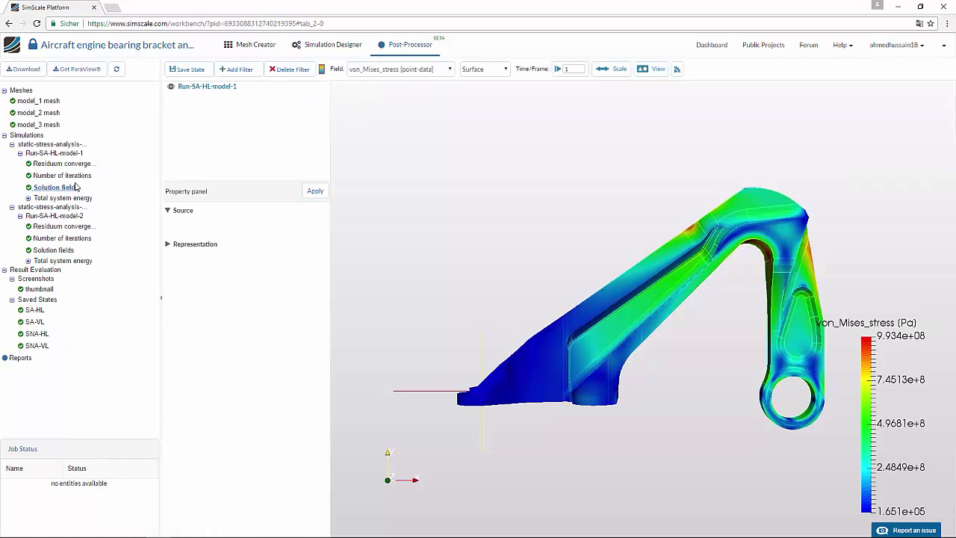
Step: Orbit the Run-SA-HL-model-1 von Mises stress plot to an oblique view
left_click_drag(562, 195, 472, 196)
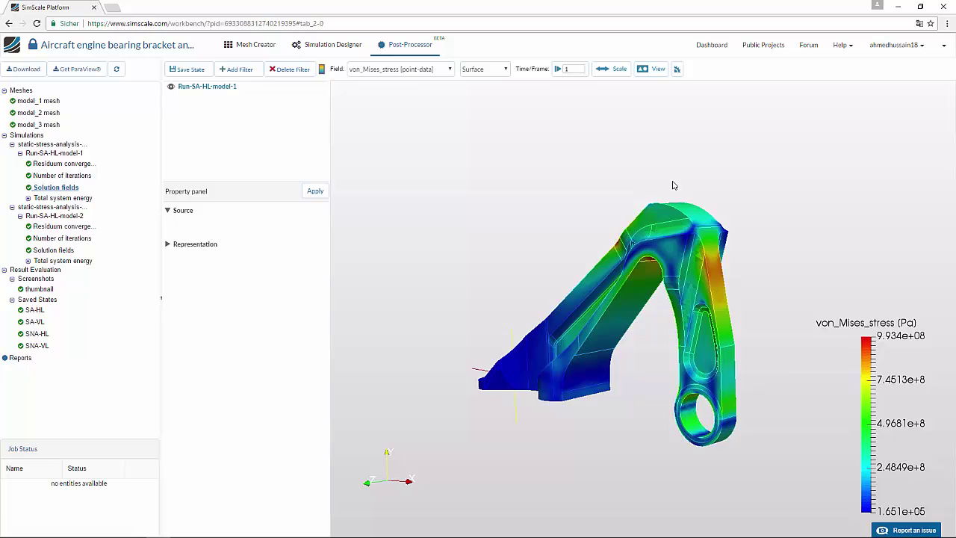
Step: Add Run-SA-HL-model-2's solution fields to the current viewer and make it the active result
right_click(49, 253)
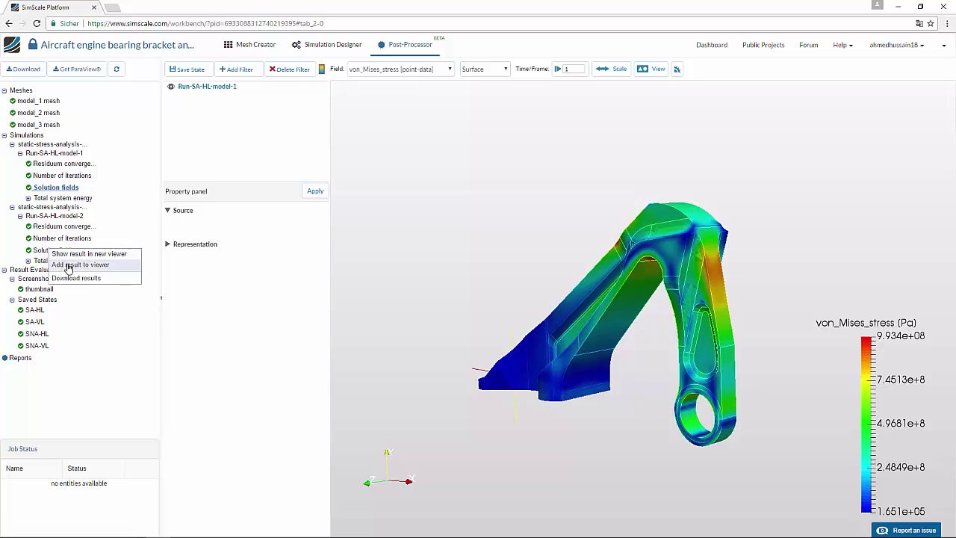
left_click(69, 266)
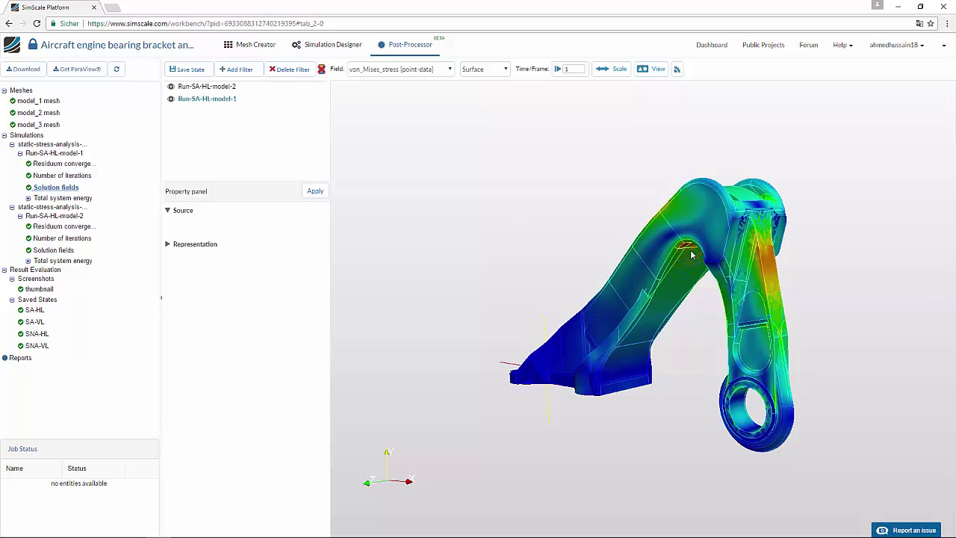
left_click(224, 87)
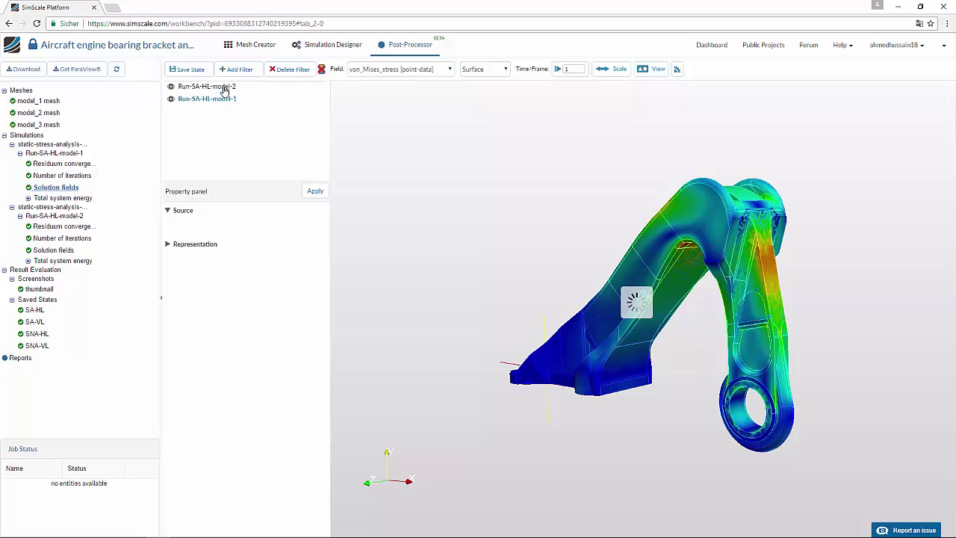
left_click(239, 70)
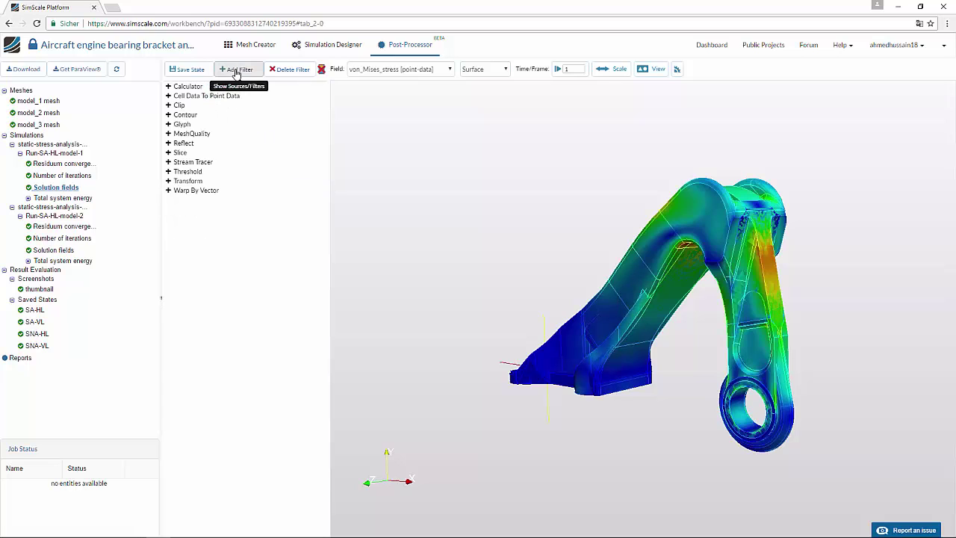
Step: Add a Transform filter translating the model_2 result by 0, 0, 0.1
left_click(215, 181)
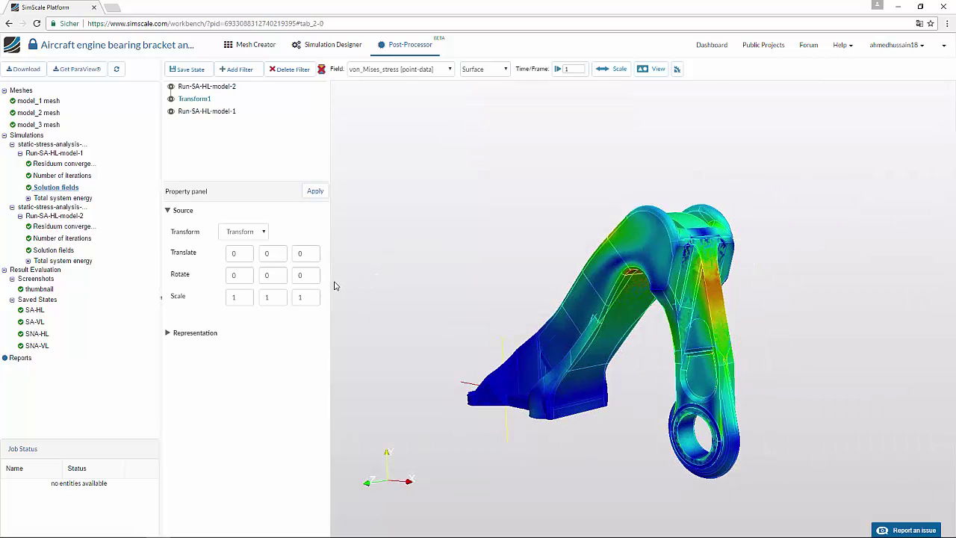
double_click(301, 254)
left_click(315, 192)
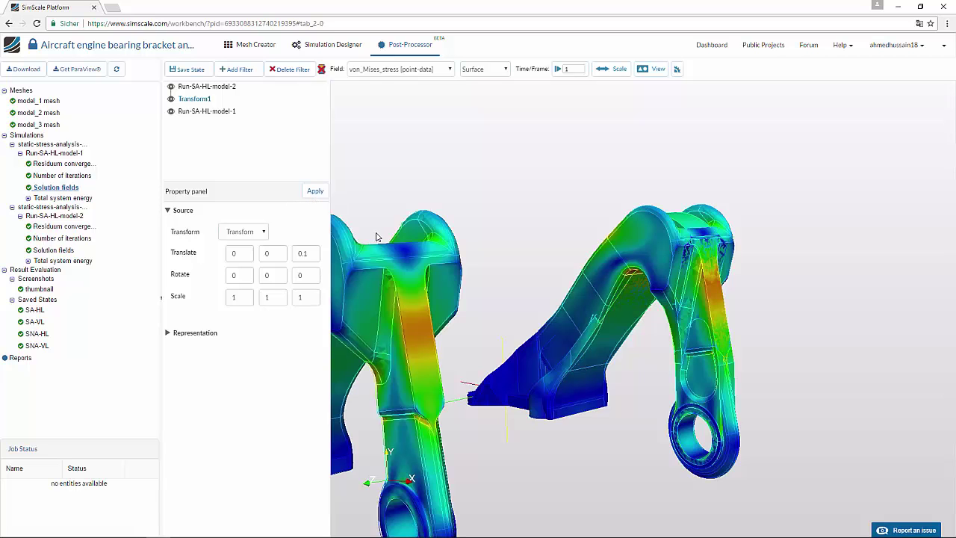
scroll(530, 217, "down", 3)
left_click_drag(523, 204, 567, 189)
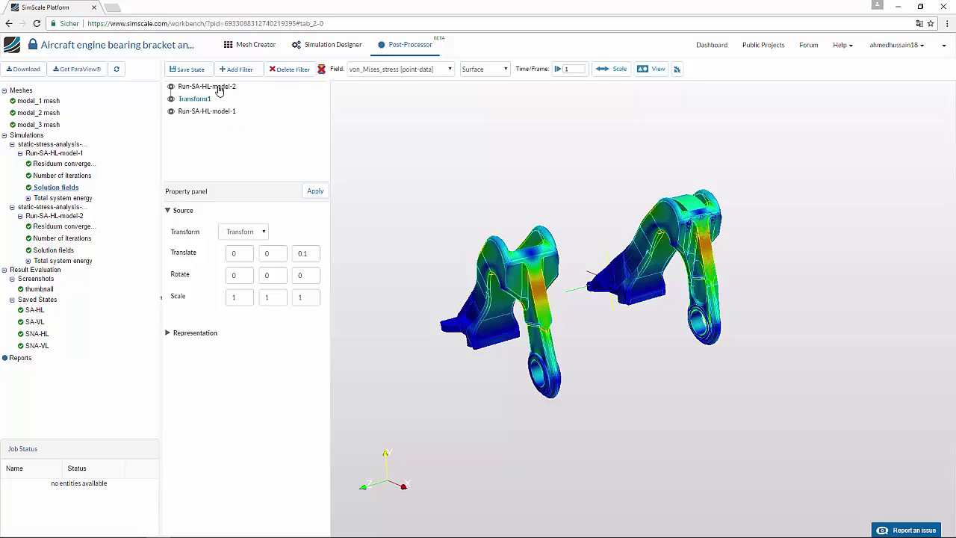
Step: Hide Run-SA-HL-model-2 and turn the view so both brackets stand apart
left_click(170, 88)
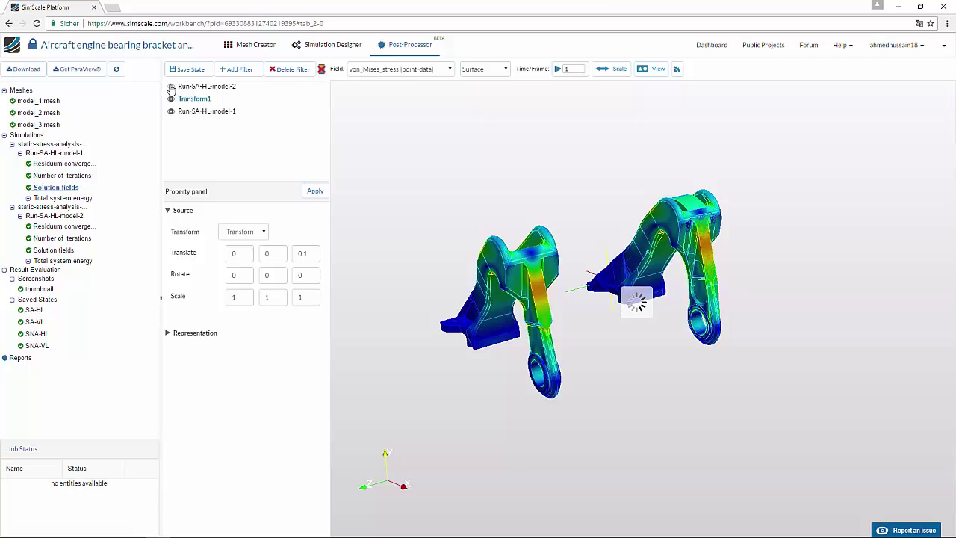
left_click_drag(449, 174, 634, 262)
left_click_drag(564, 199, 540, 196)
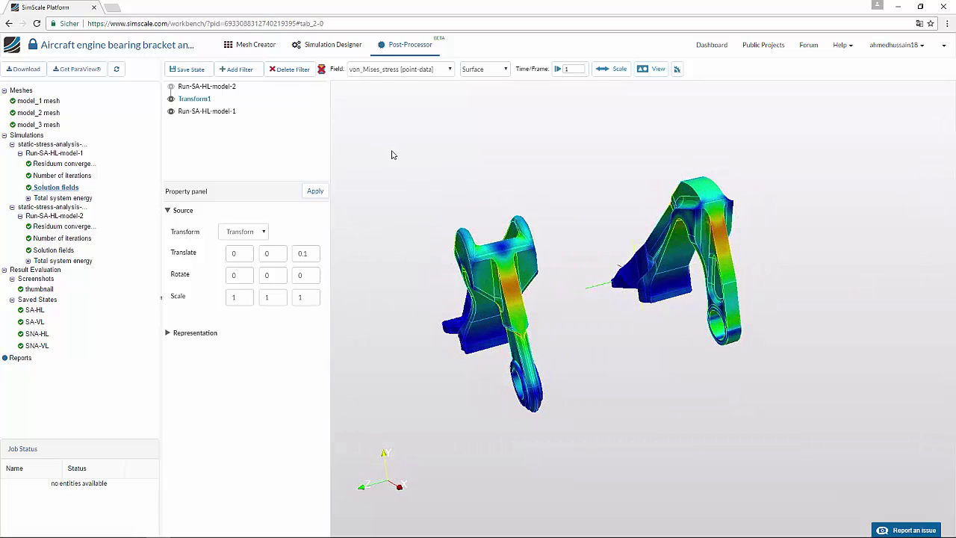
left_click_drag(392, 154, 406, 157)
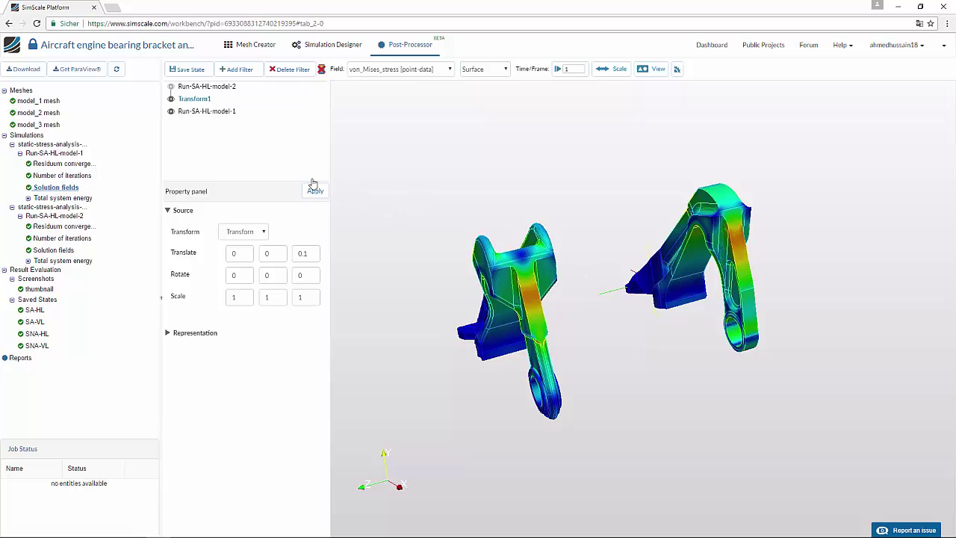
Step: Add a Warp By Vector filter at scale factor 10 to the offset bracket
left_click(240, 69)
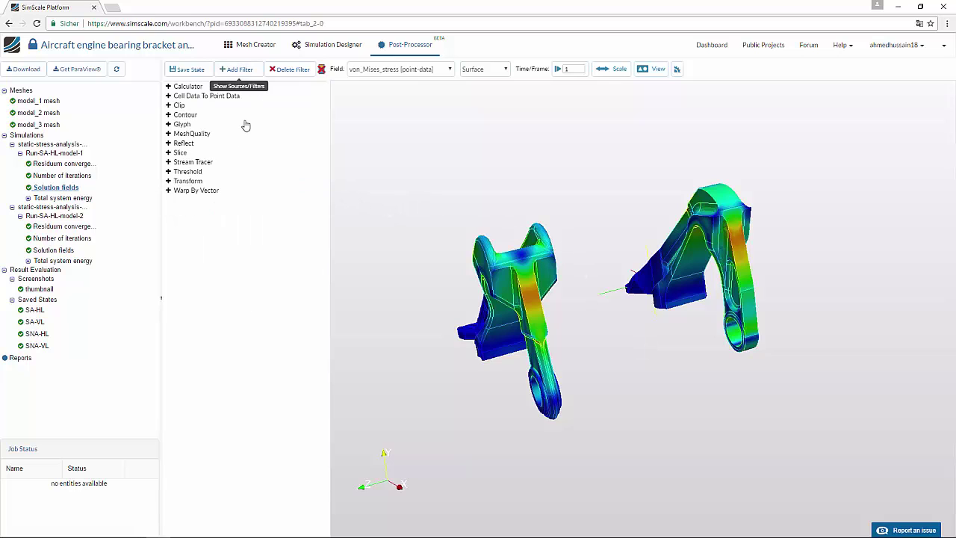
left_click(221, 192)
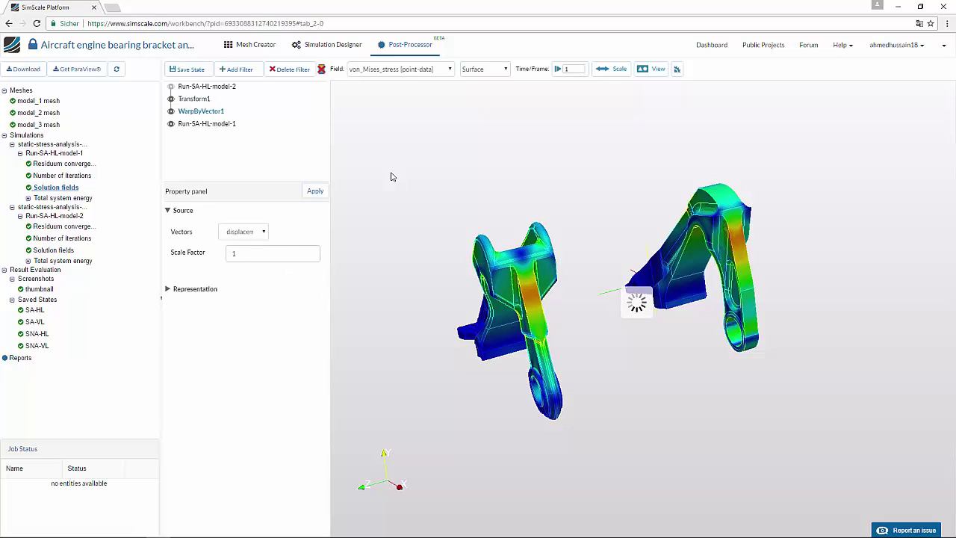
double_click(233, 255)
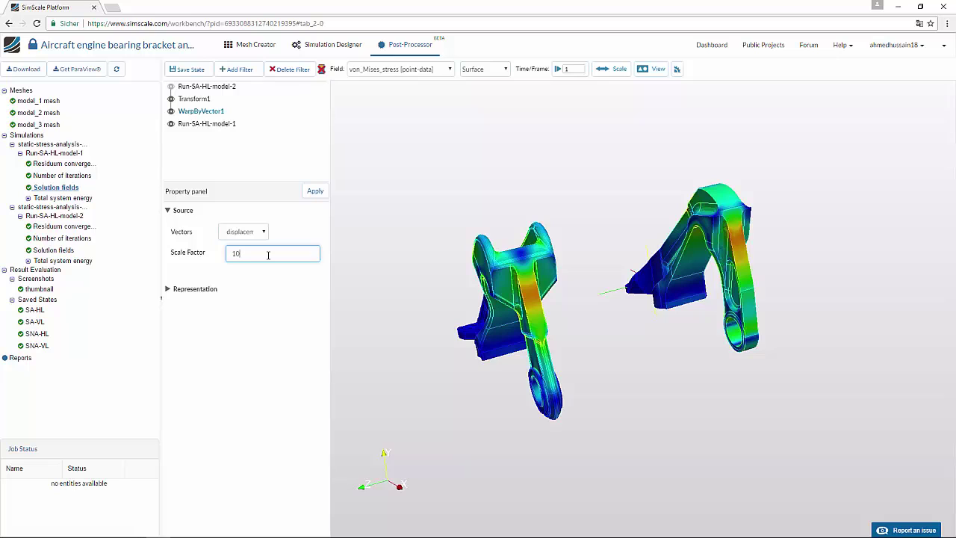
left_click(314, 192)
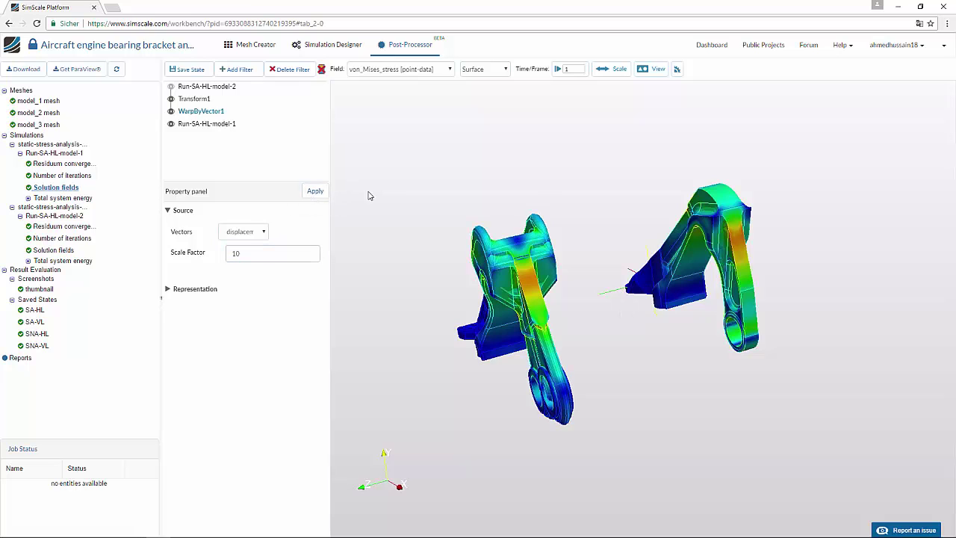
left_click_drag(380, 194, 386, 224)
Step: Hide the unwarped Transform1 result and select Run-SA-HL-model-1 as the next filter source
left_click(171, 99)
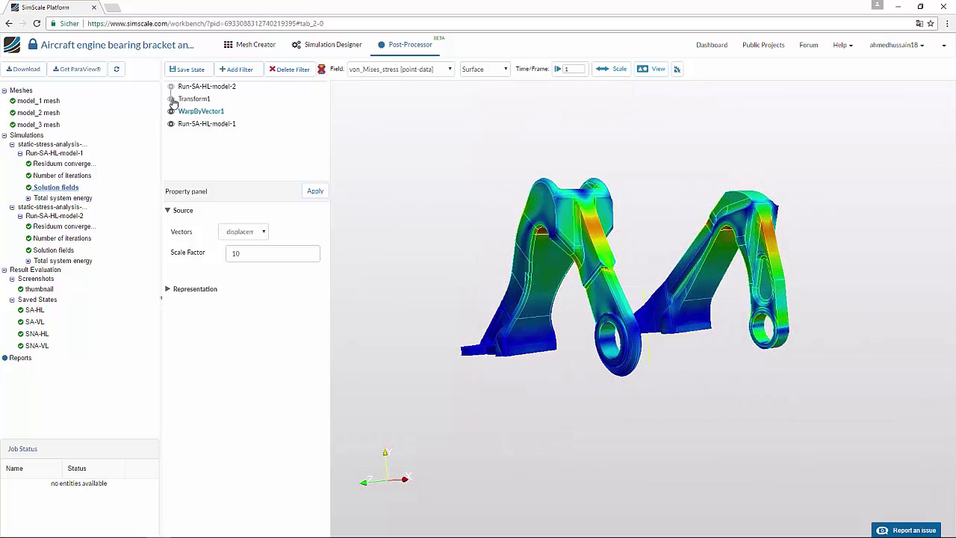
left_click(199, 123)
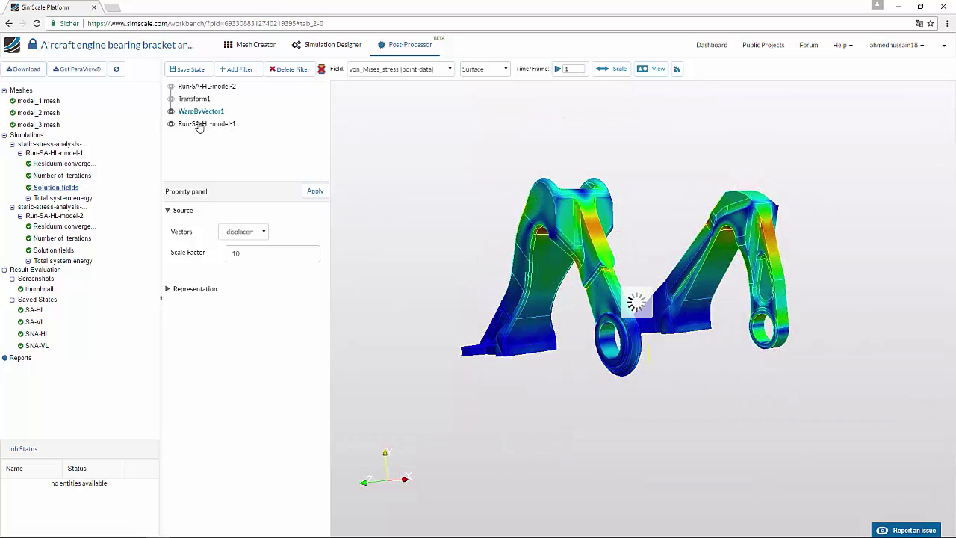
left_click(241, 71)
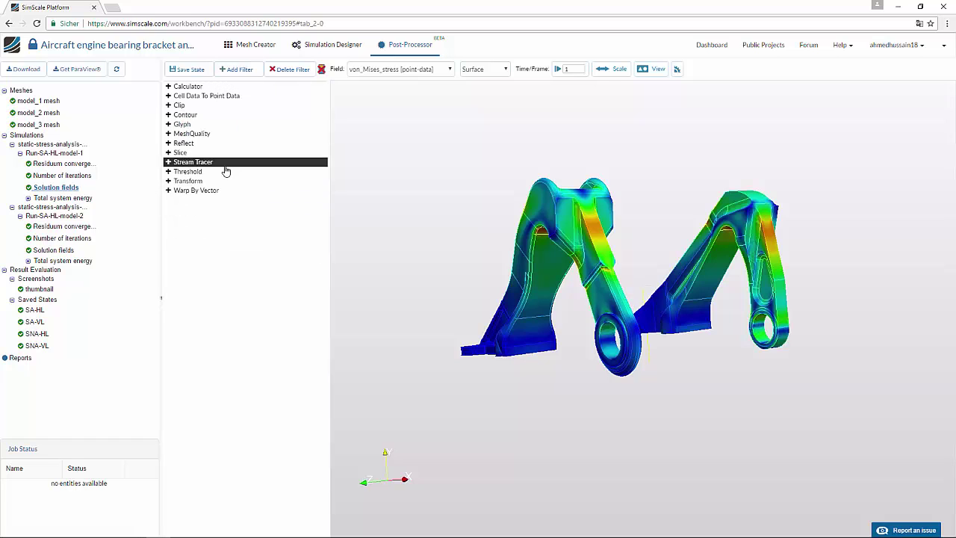
Step: Add a second Warp By Vector filter to Run-SA-HL-model-1 at scale factor 10
left_click(217, 192)
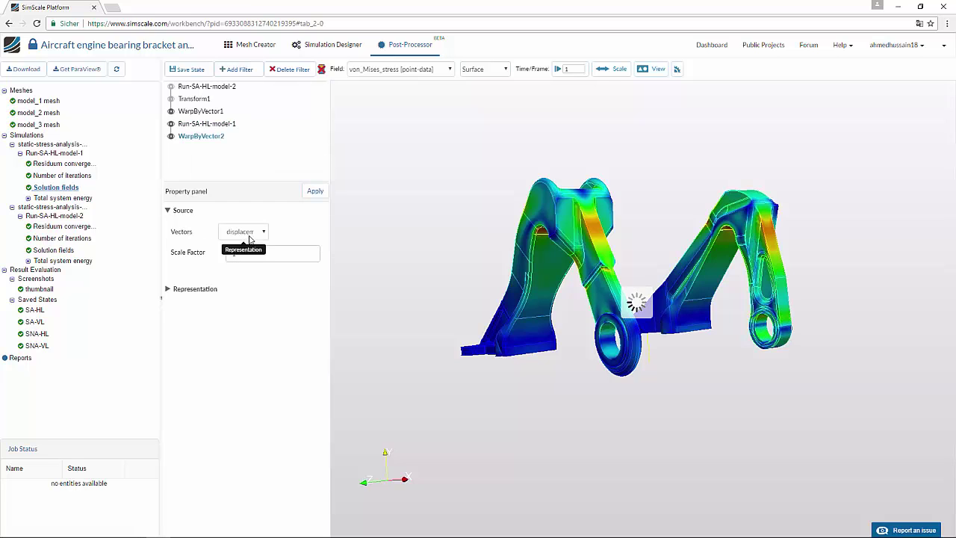
triple_click(242, 255)
left_click(243, 254)
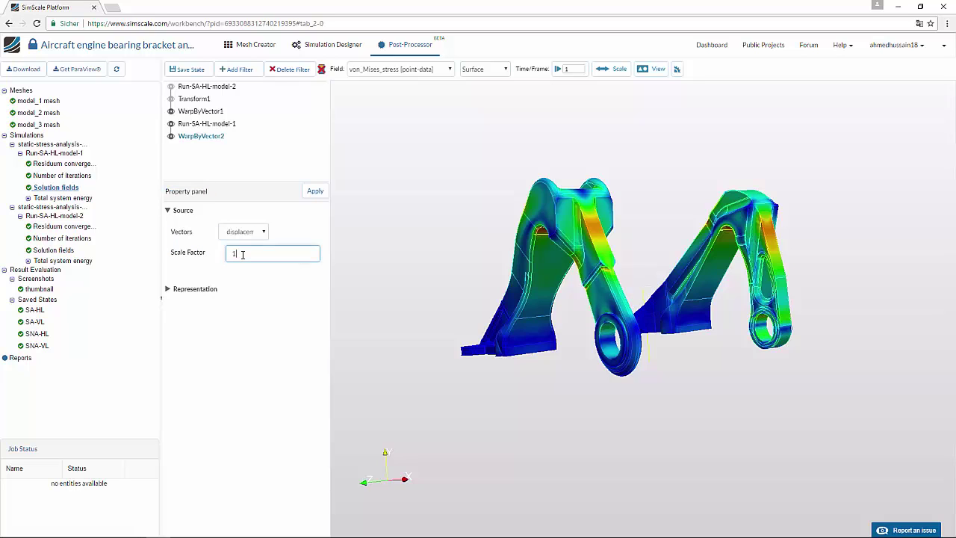
type("0")
left_click(315, 191)
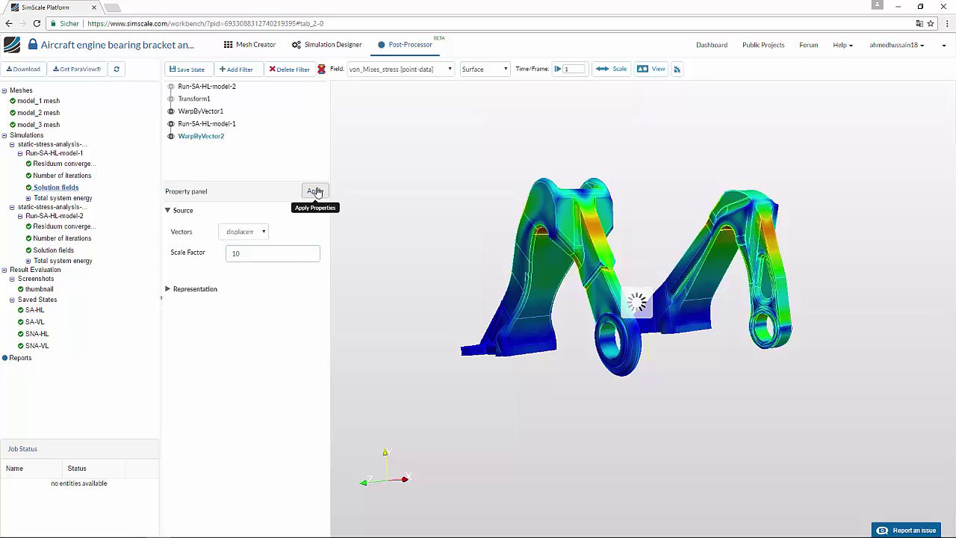
Step: Hide the unwarped Run-SA-HL-model-1 and show the von_Mises_stress (Pa) colour legend
left_click(172, 124)
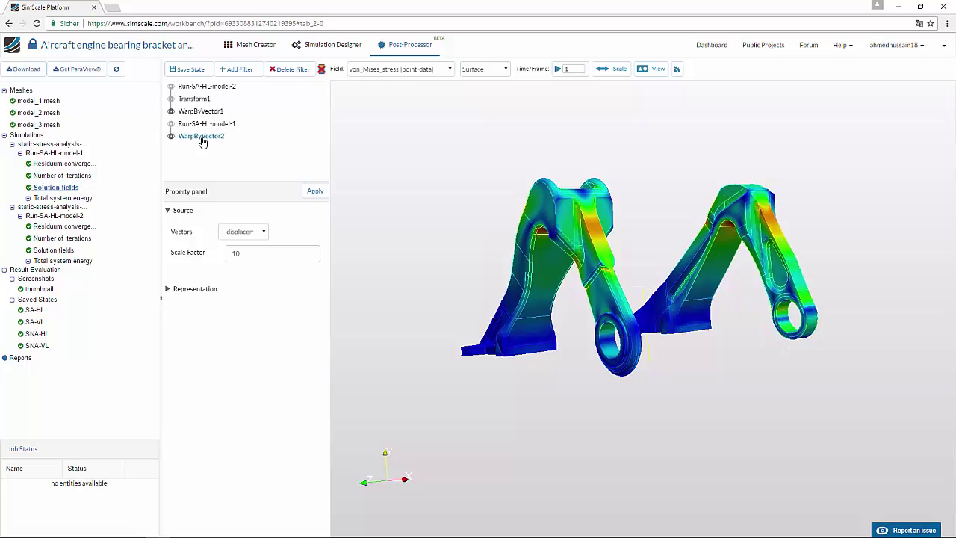
left_click_drag(461, 160, 448, 194)
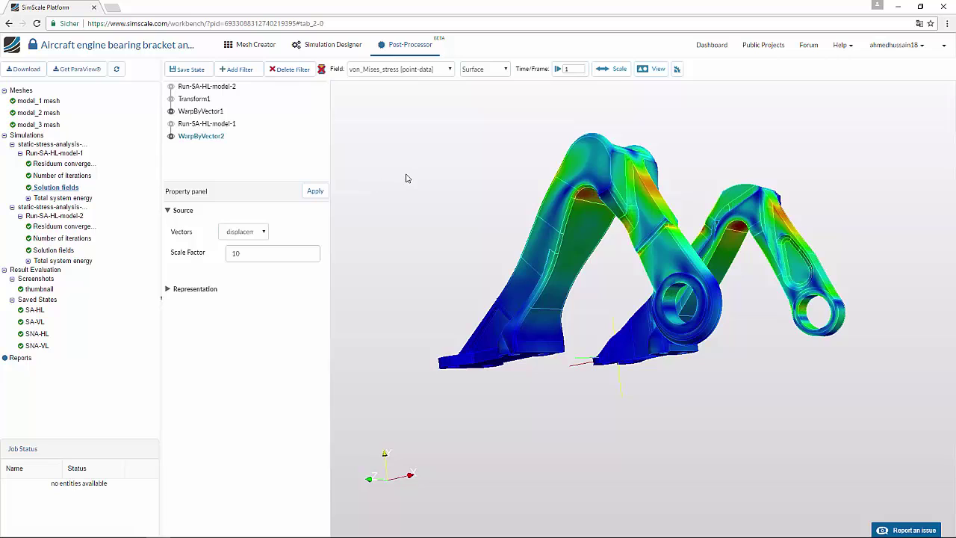
left_click_drag(479, 182, 487, 197)
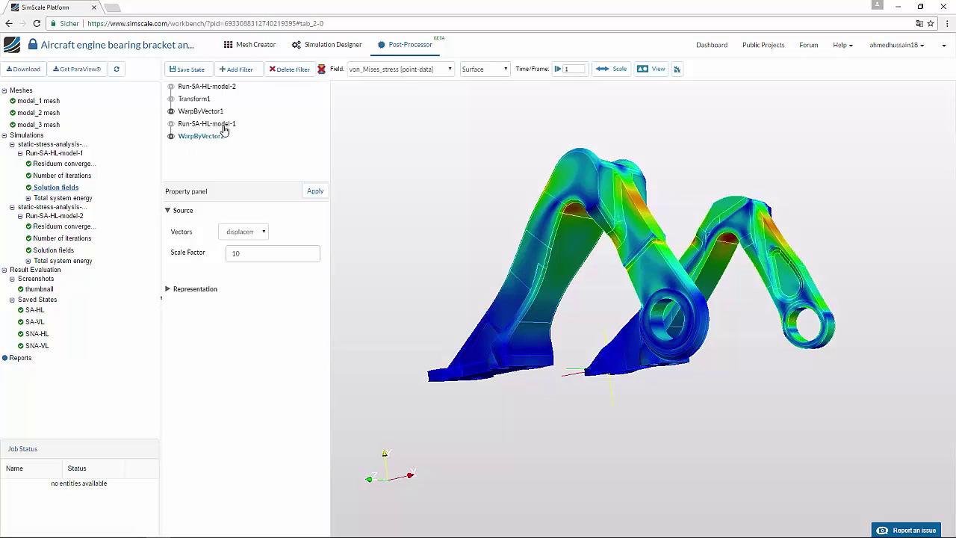
left_click(321, 69)
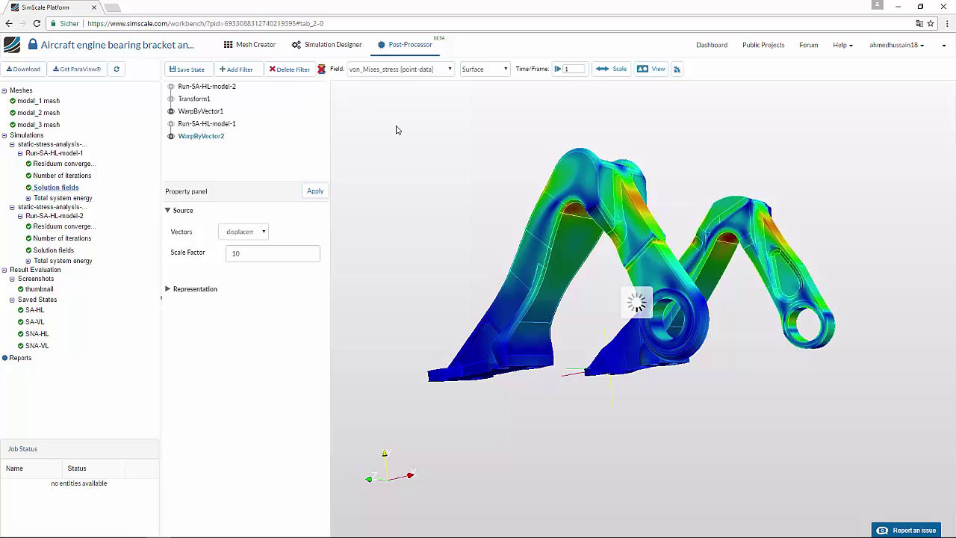
left_click_drag(423, 140, 397, 167)
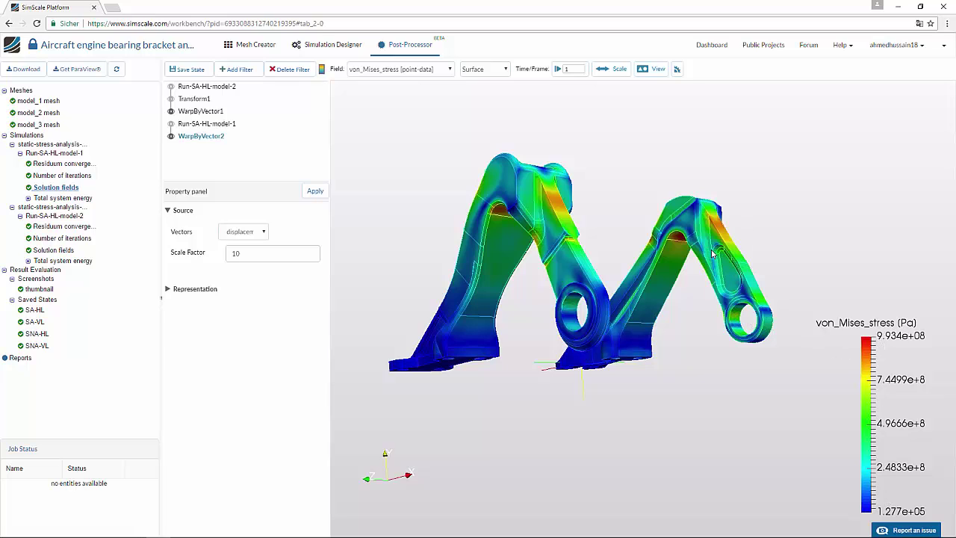
left_click_drag(526, 322, 547, 234)
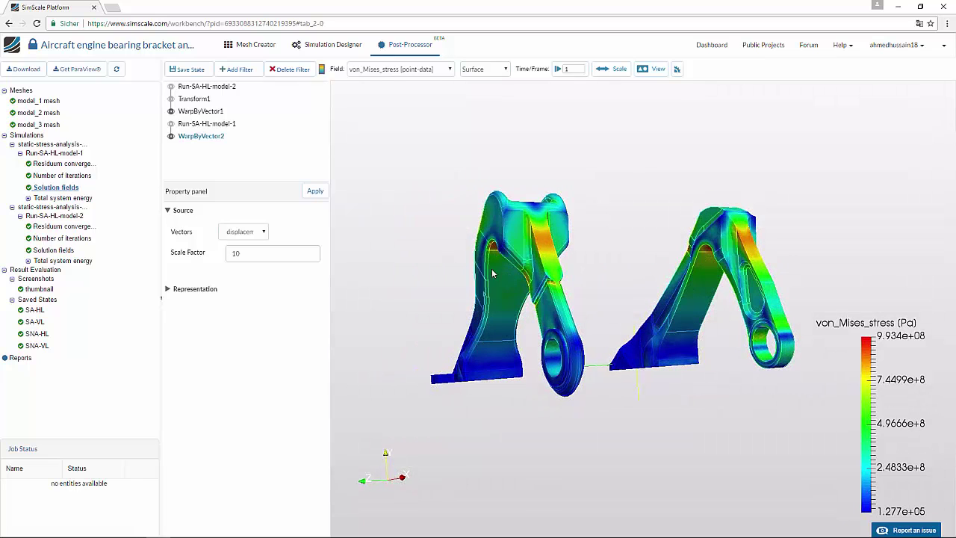
Step: Rescale WarpByVector1's stress colours to the data range, 1.277e+05 to 8.987e+08 Pa
left_click(205, 112)
left_click(614, 68)
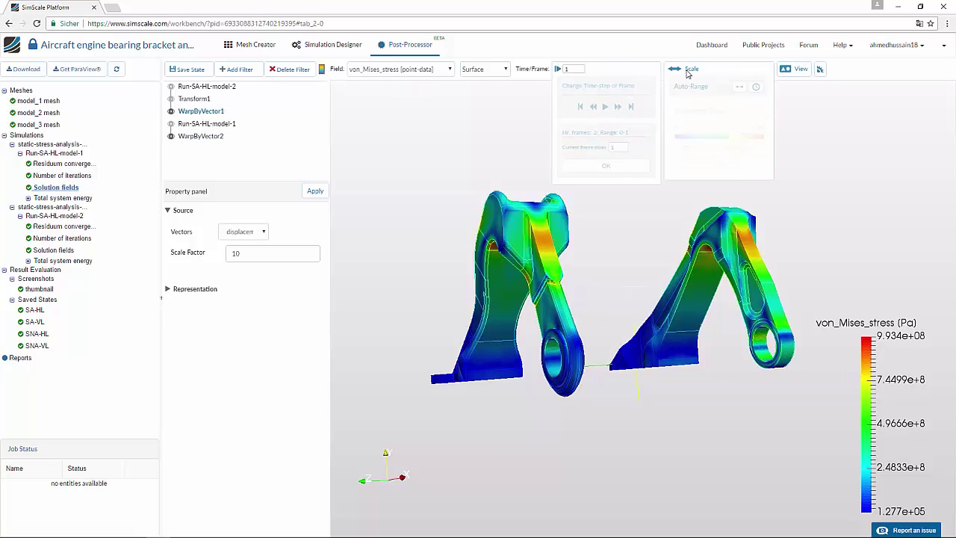
left_click(668, 88)
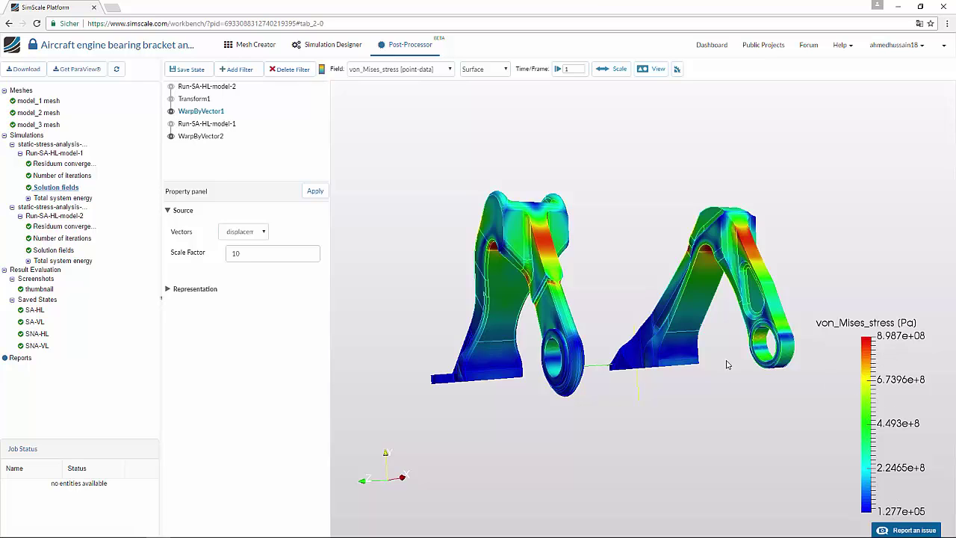
left_click_drag(634, 250, 461, 280)
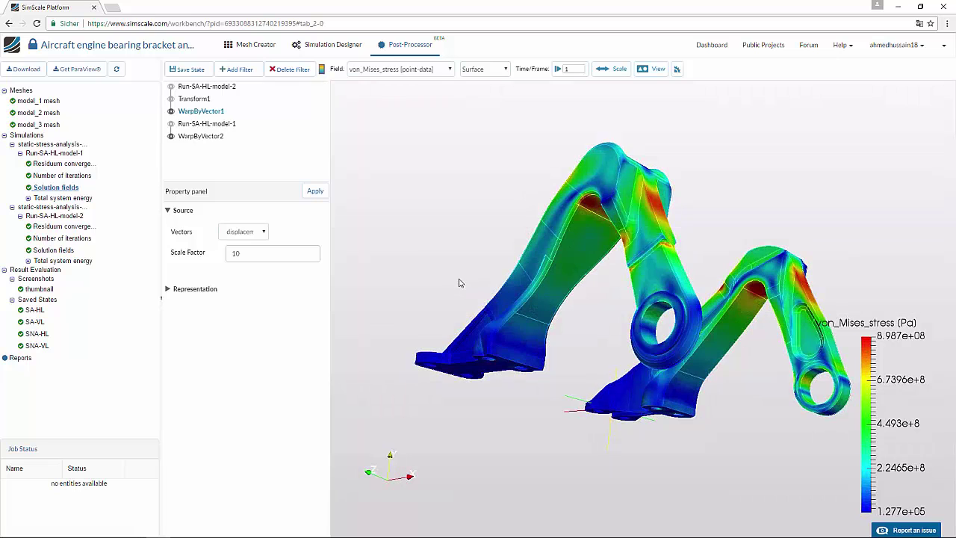